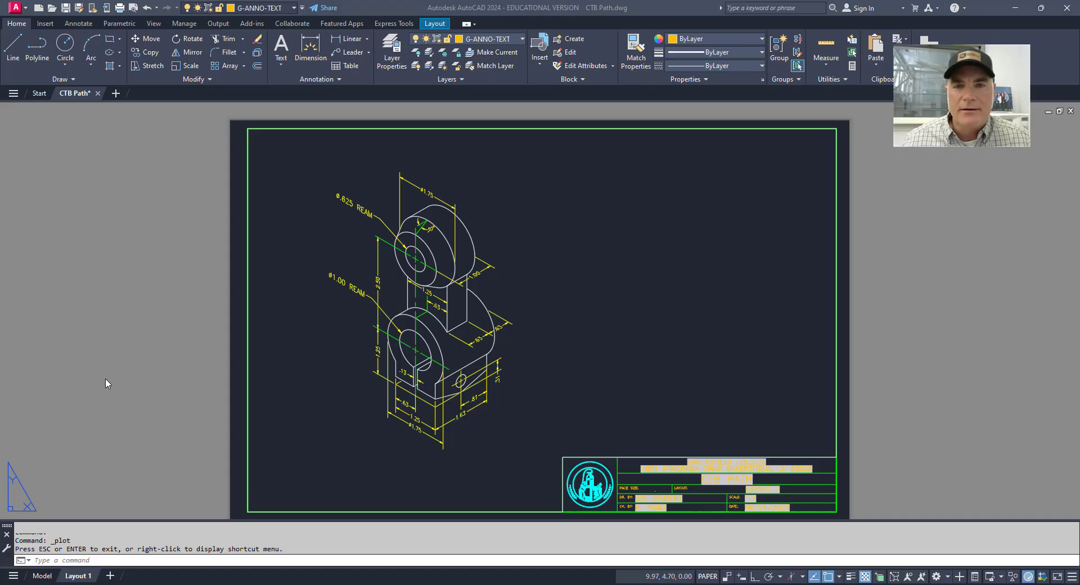
# Preview Layout 1 plotted with the monochrome.ctb style table, then cancel without printing
pyautogui.hotkey('ctrl', 'p')
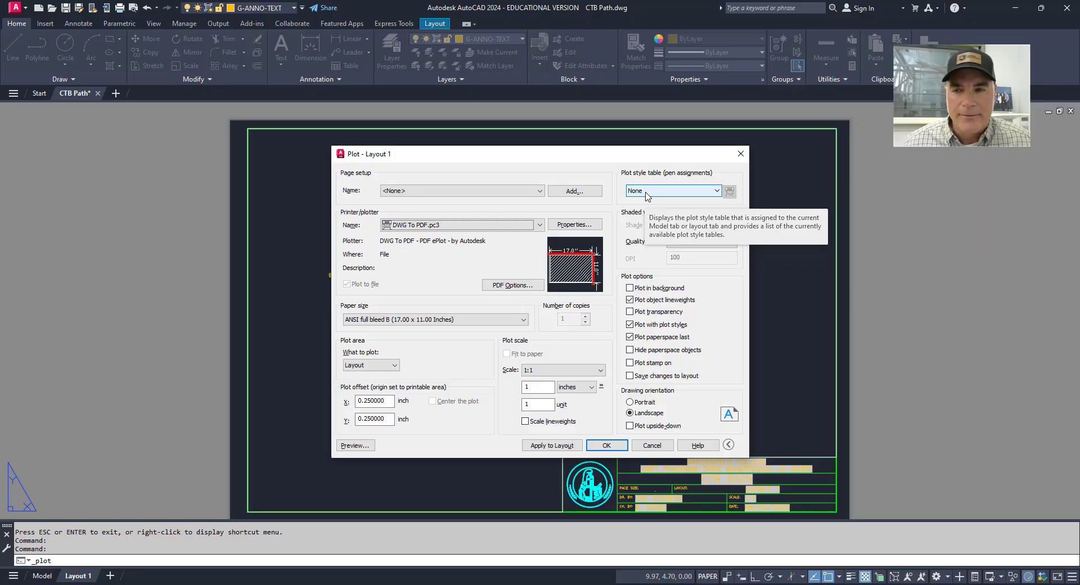
pyautogui.click(646, 191)
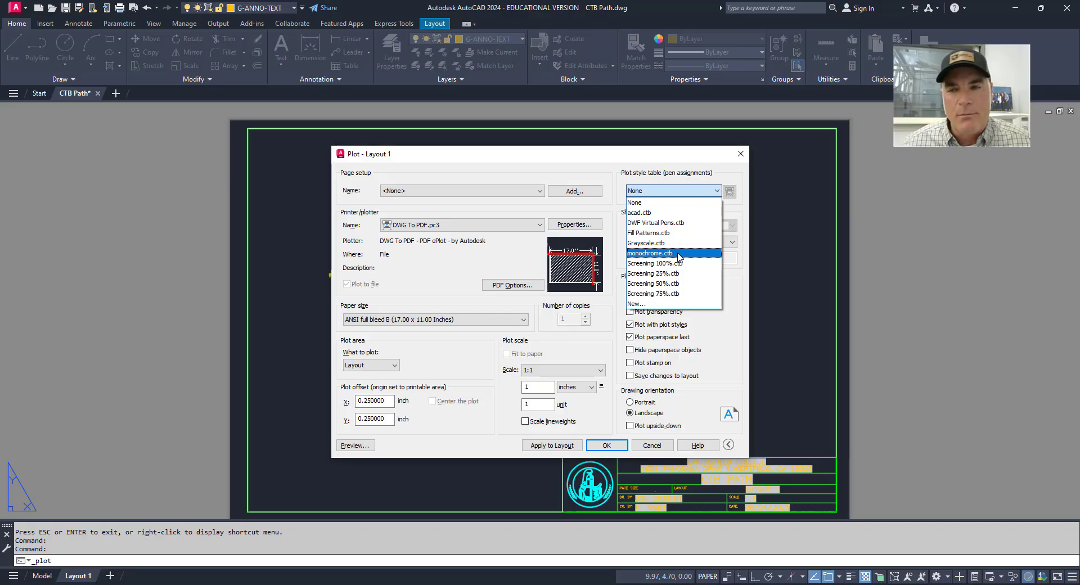
pyautogui.click(675, 253)
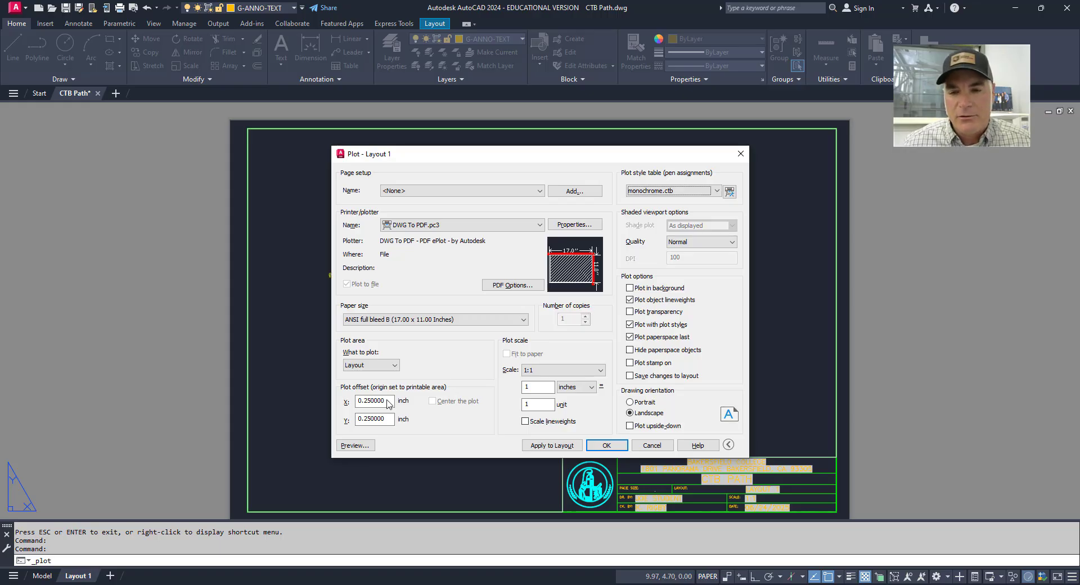
pyautogui.click(355, 445)
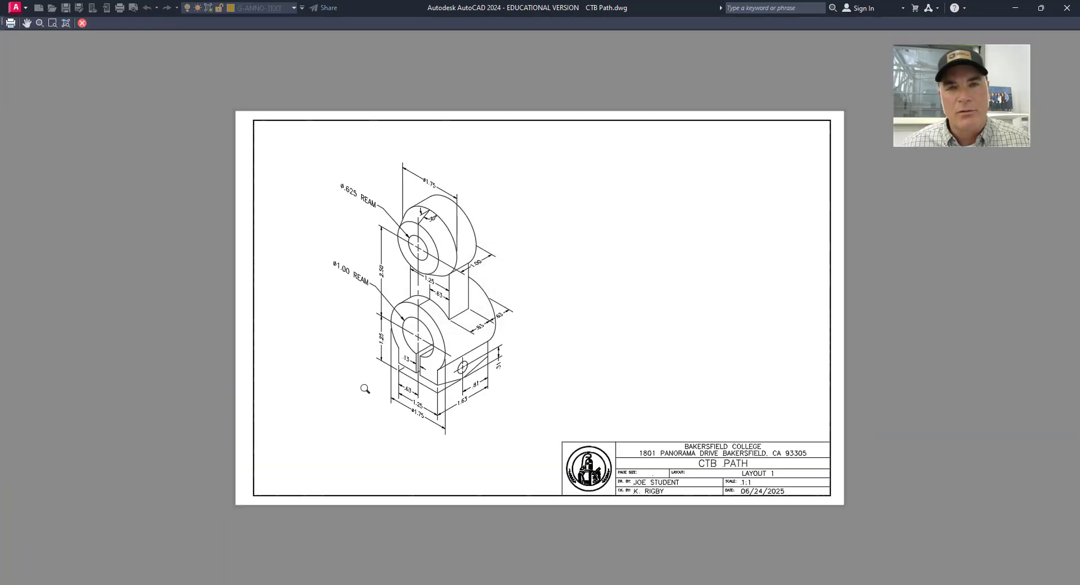
pyautogui.press('Escape')
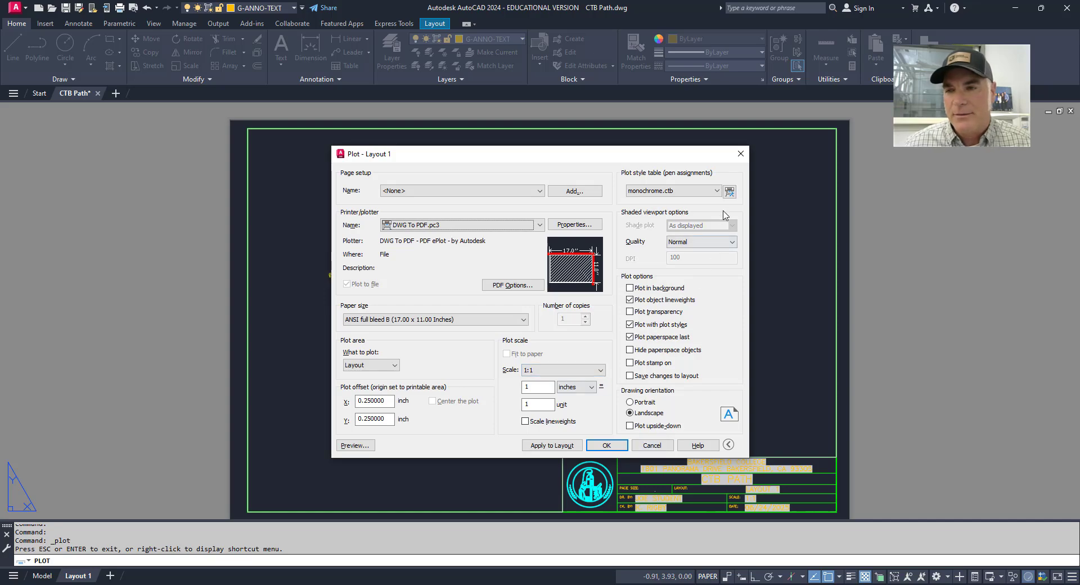
pyautogui.click(641, 445)
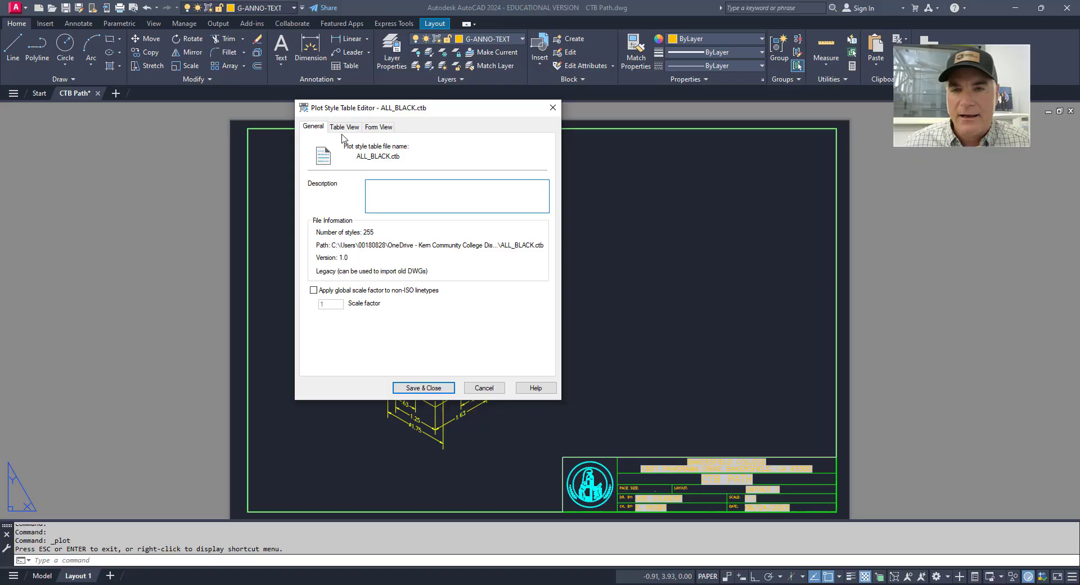
pyautogui.click(344, 128)
pyautogui.click(376, 127)
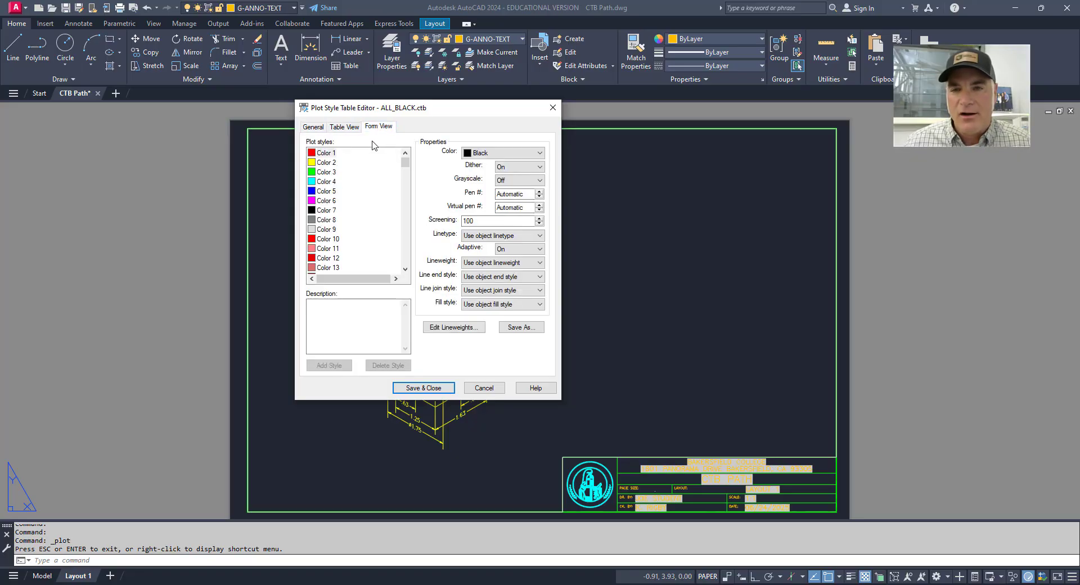
pyautogui.click(327, 153)
pyautogui.click(326, 164)
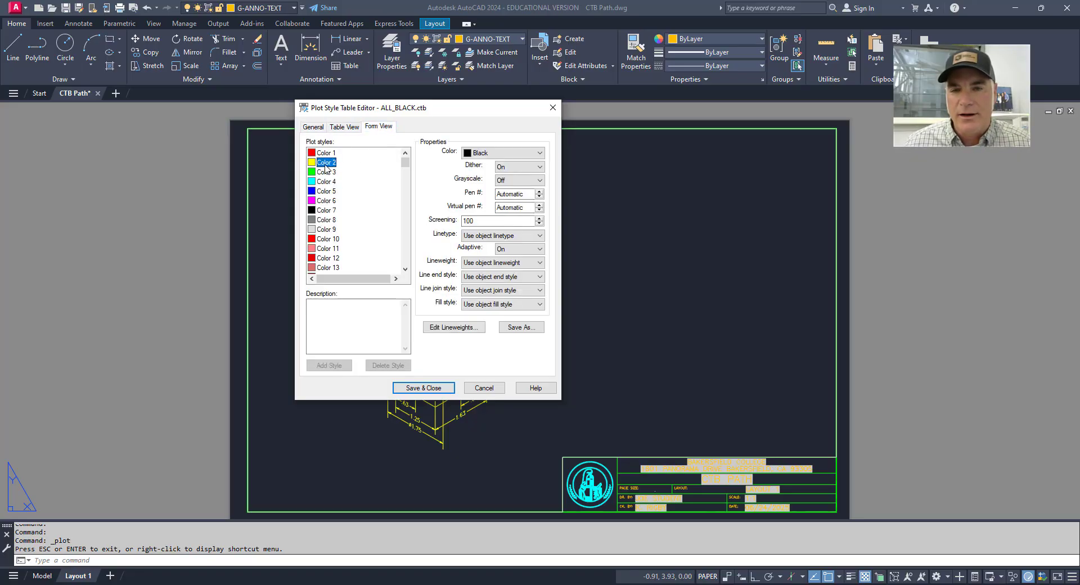
pyautogui.click(327, 173)
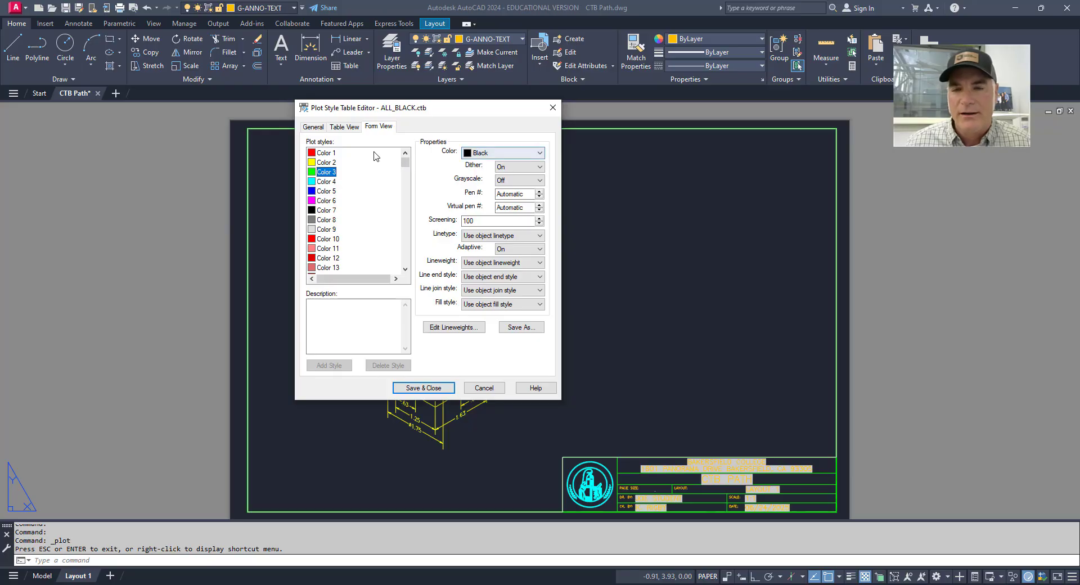
pyautogui.click(328, 153)
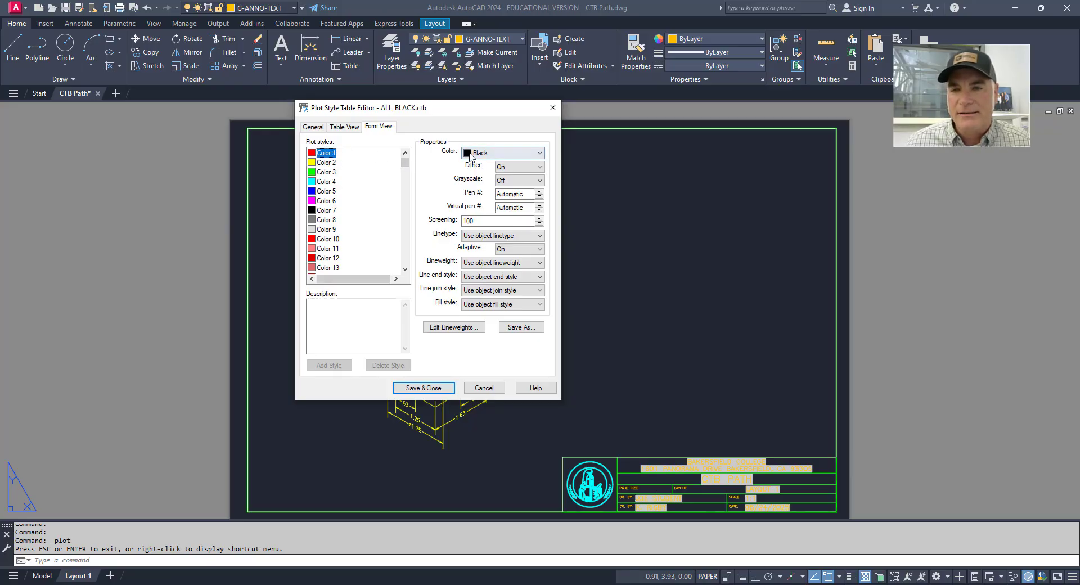
pyautogui.click(405, 178)
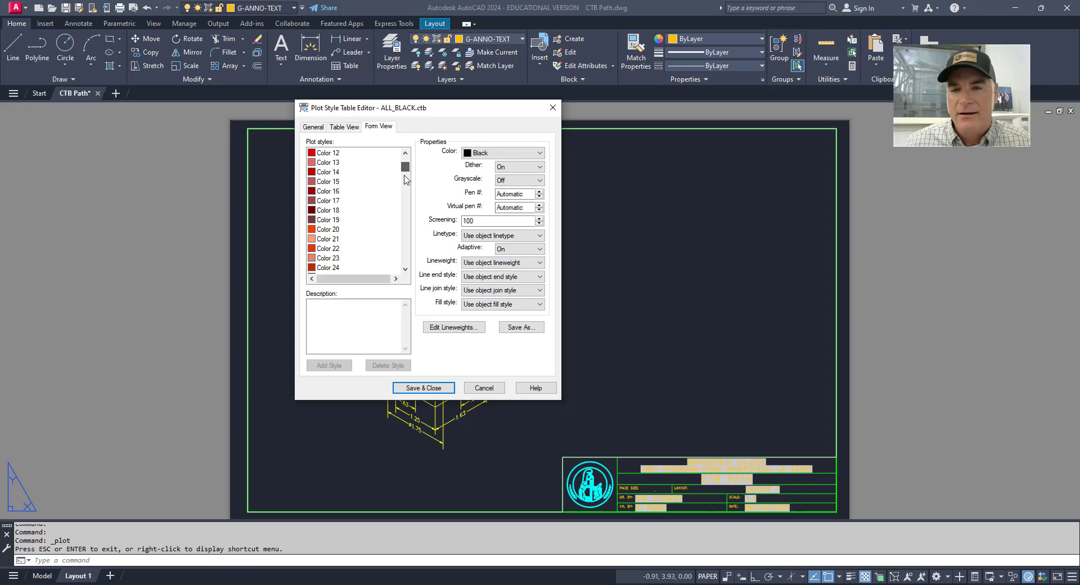
pyautogui.moveTo(405, 179); pyautogui.dragTo(405, 270)
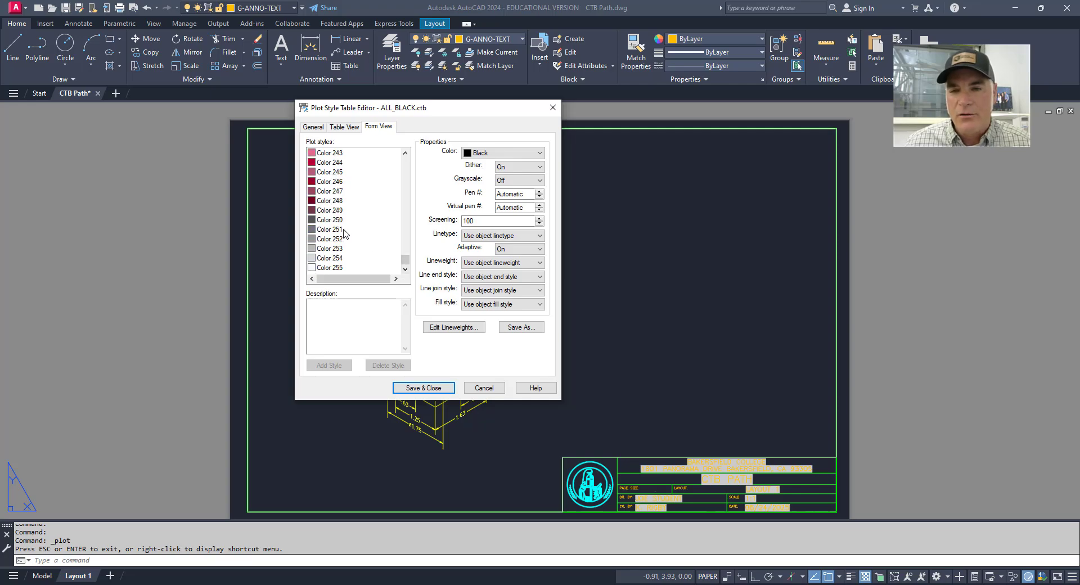
pyautogui.click(335, 211)
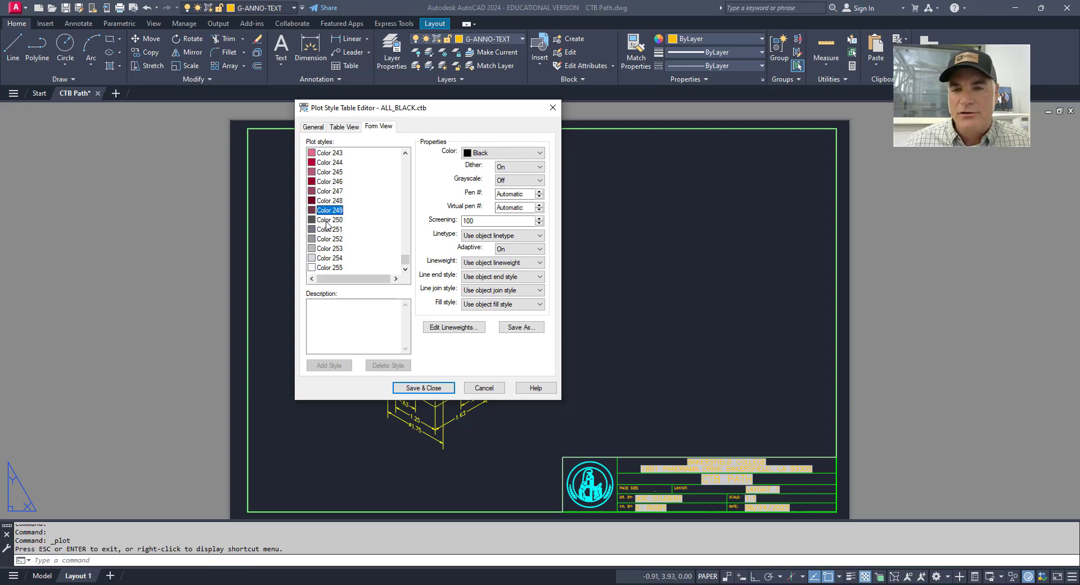
pyautogui.click(327, 222)
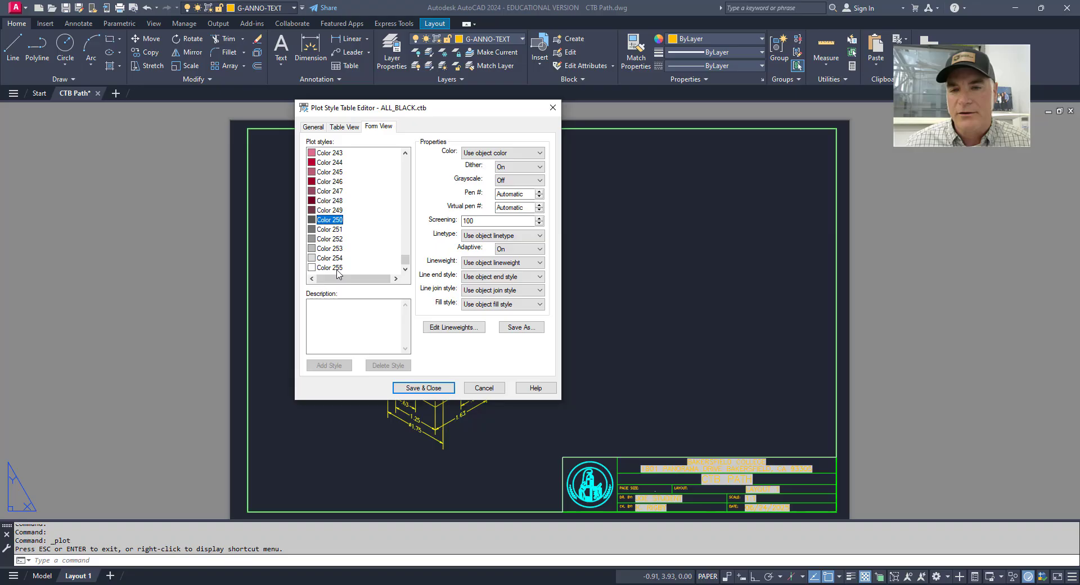
pyautogui.click(331, 231)
pyautogui.click(332, 239)
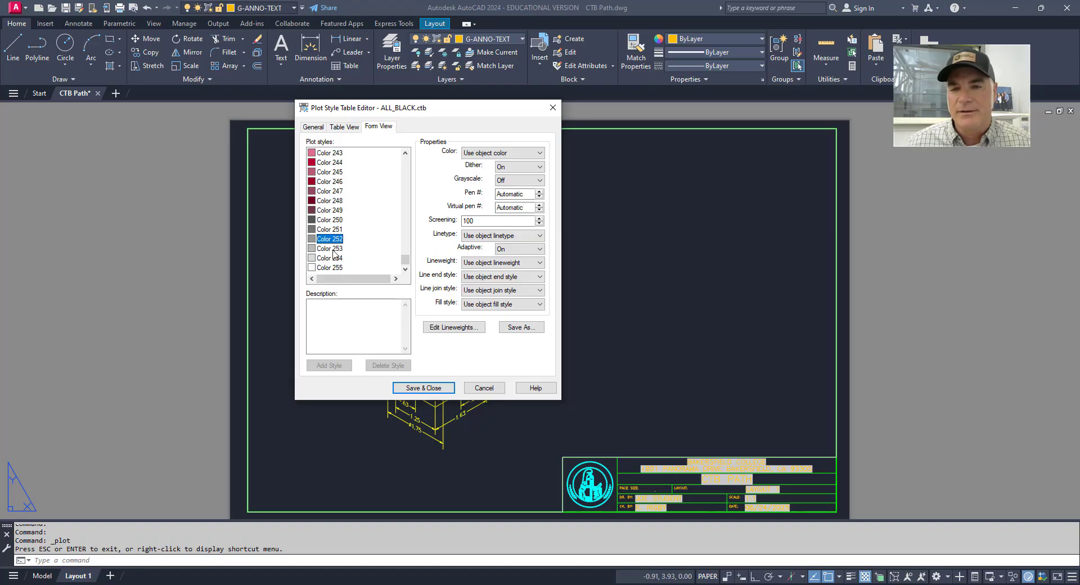
pyautogui.click(333, 249)
pyautogui.click(335, 258)
pyautogui.click(336, 269)
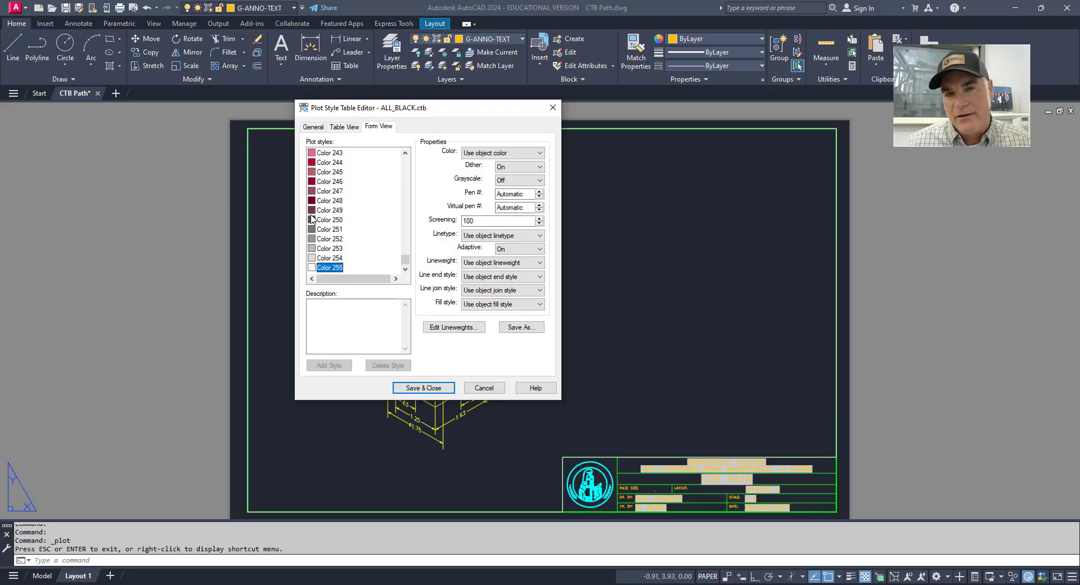
pyautogui.click(484, 388)
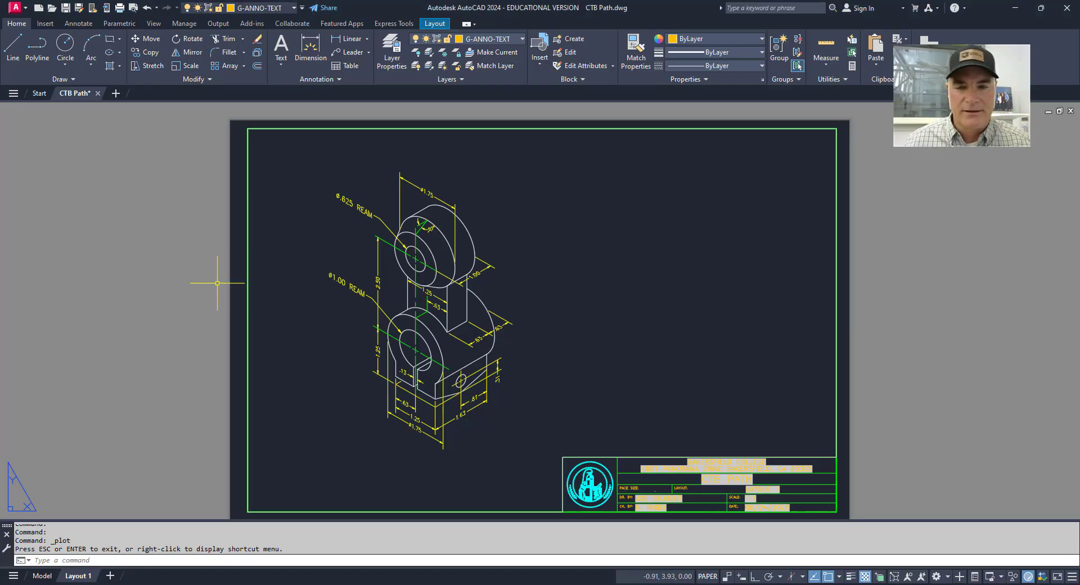
# In the Layer Properties Manager (LA), keep the Dim layer's colour yellow and close it
pyautogui.click(172, 265)
pyautogui.write('LA')
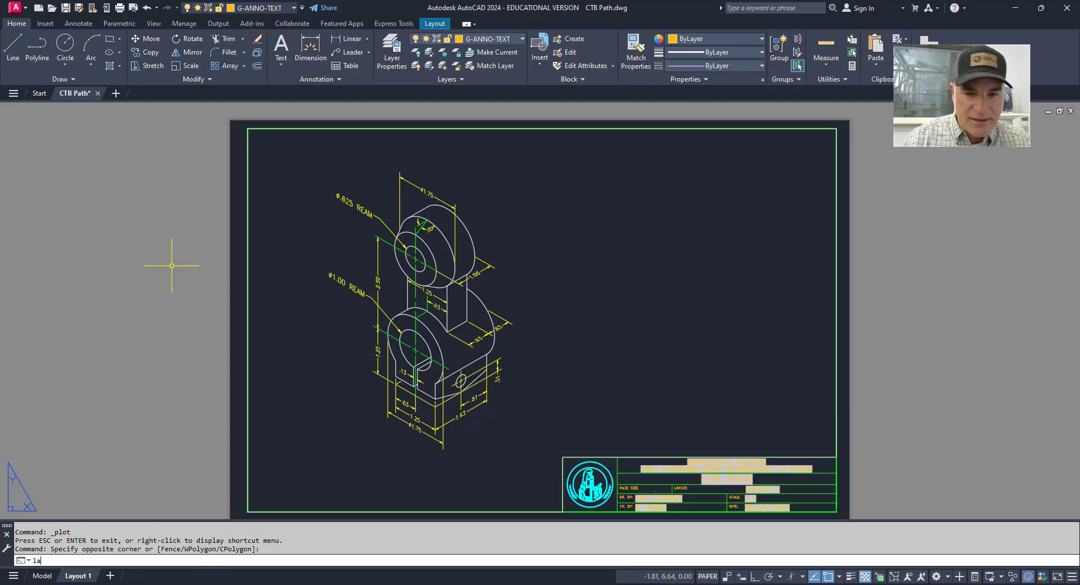
pyautogui.press('Return')
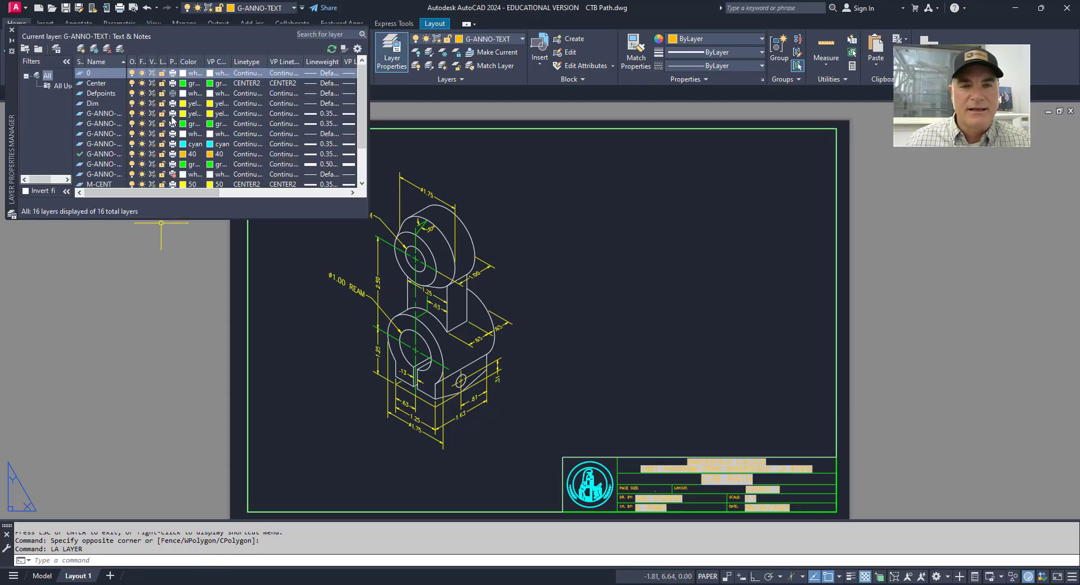
pyautogui.click(184, 106)
pyautogui.click(183, 105)
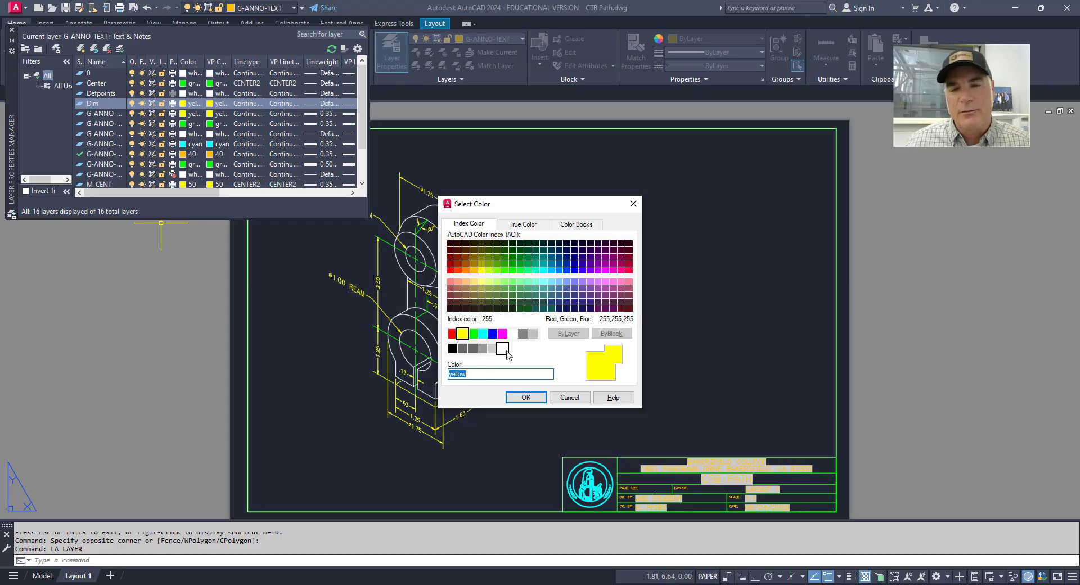
pyautogui.click(566, 397)
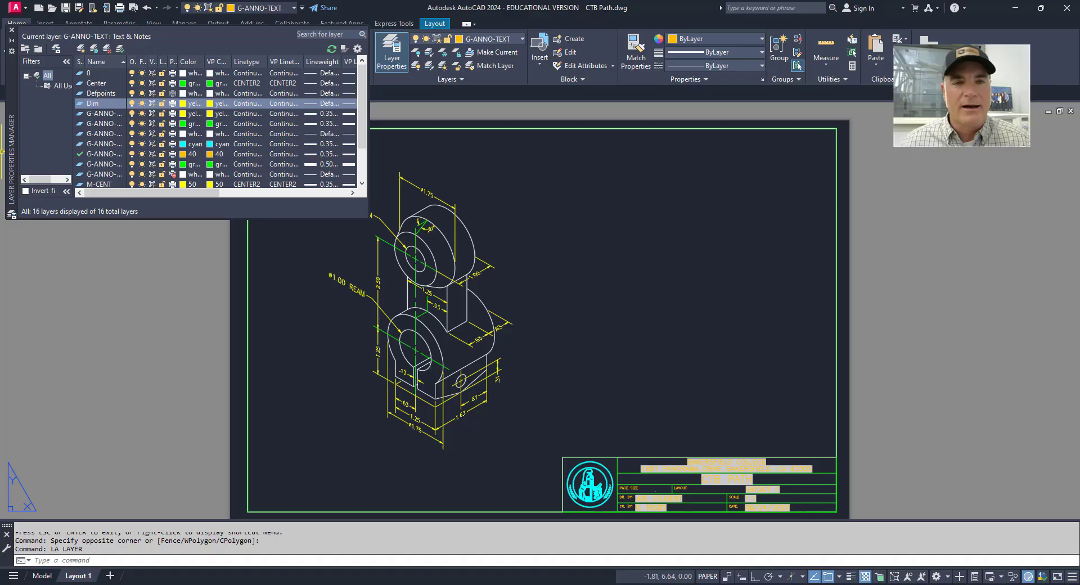
pyautogui.click(12, 29)
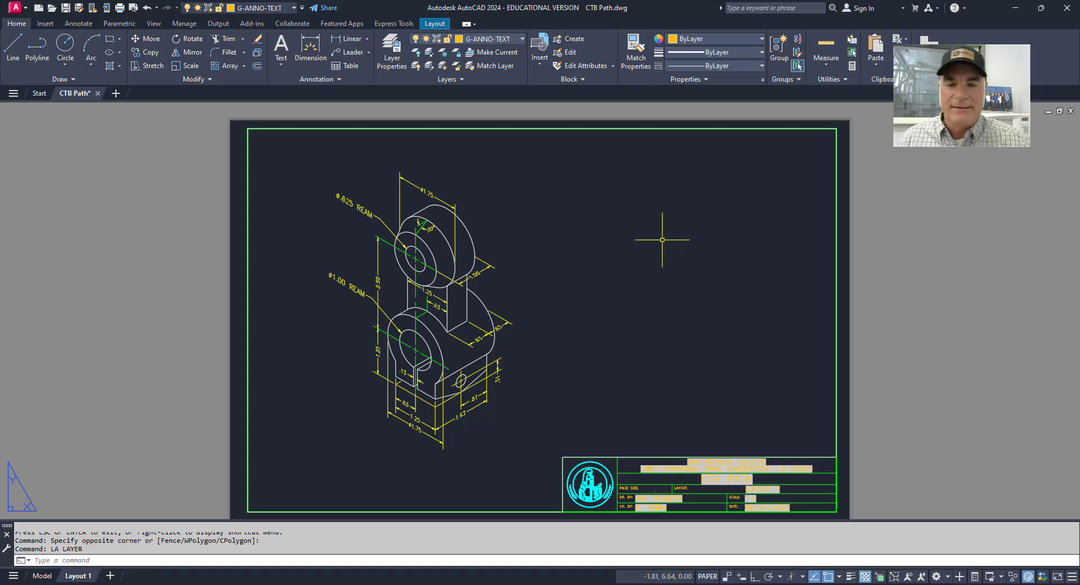
# Review the CTB files in Layout 1's plot style list, keep None, and cancel
pyautogui.hotkey('ctrl', 'p')
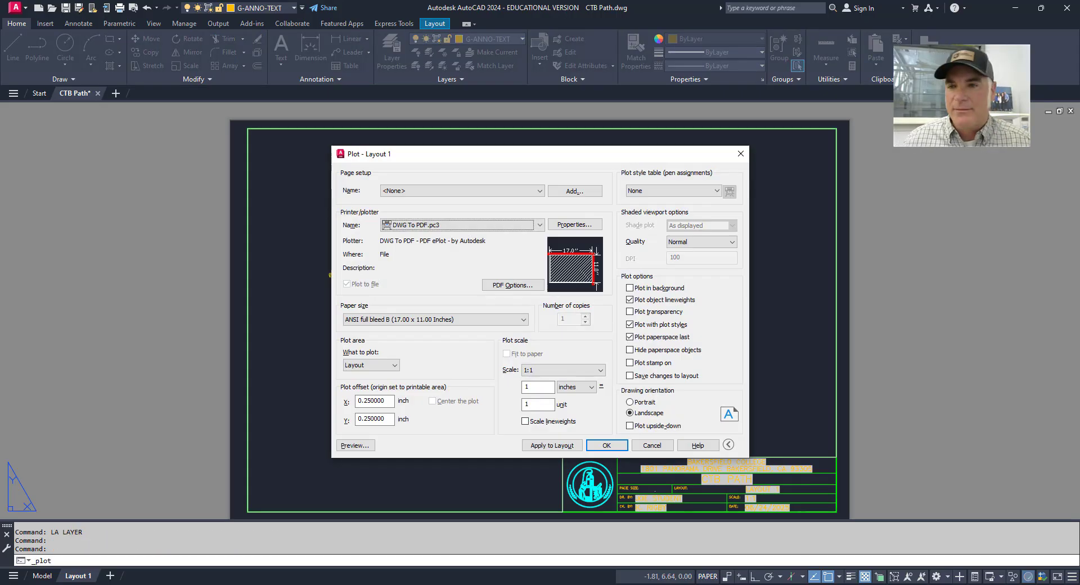
pyautogui.click(647, 194)
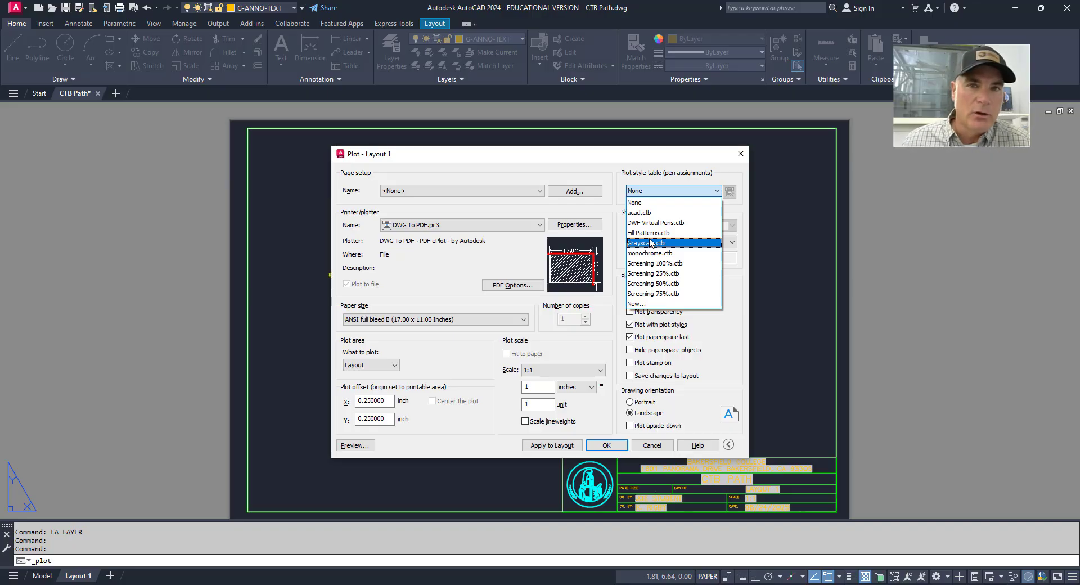
pyautogui.click(718, 195)
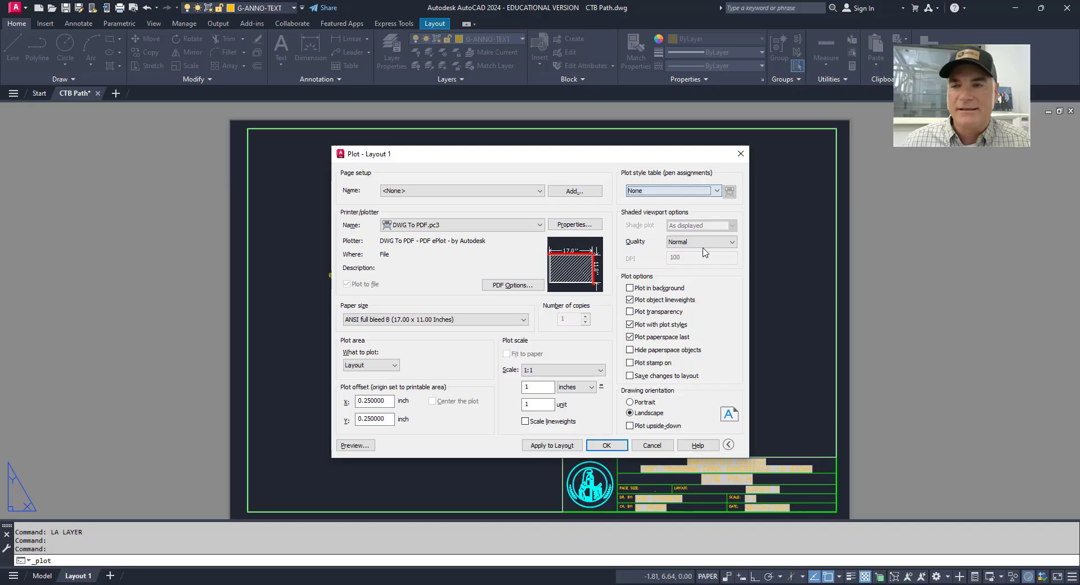
pyautogui.click(652, 445)
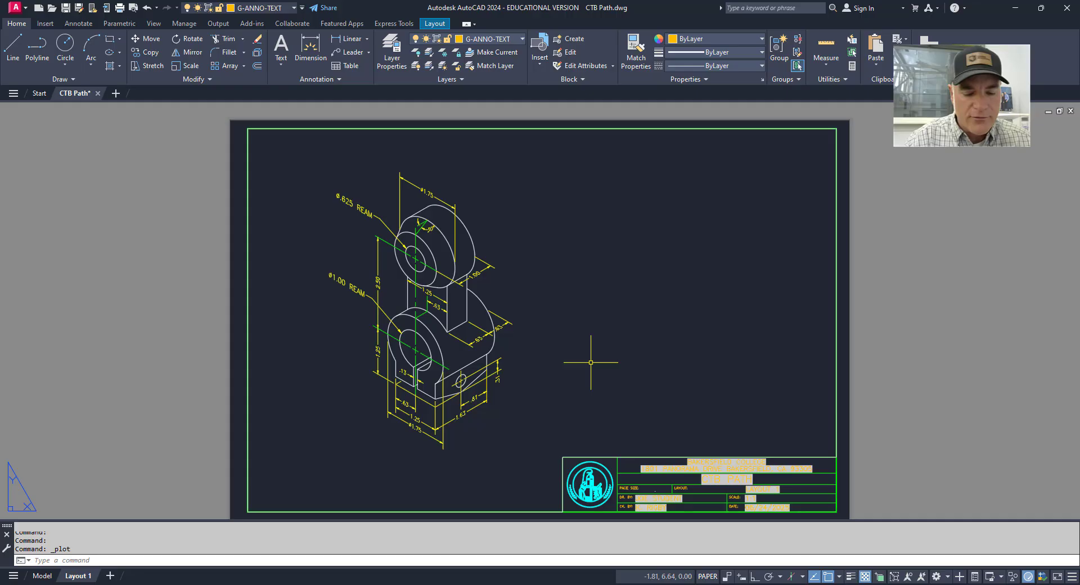
# Expand Printer Support File Path > Plot Style Table Search Path in Options (OP) and add an entry
pyautogui.write('OP')
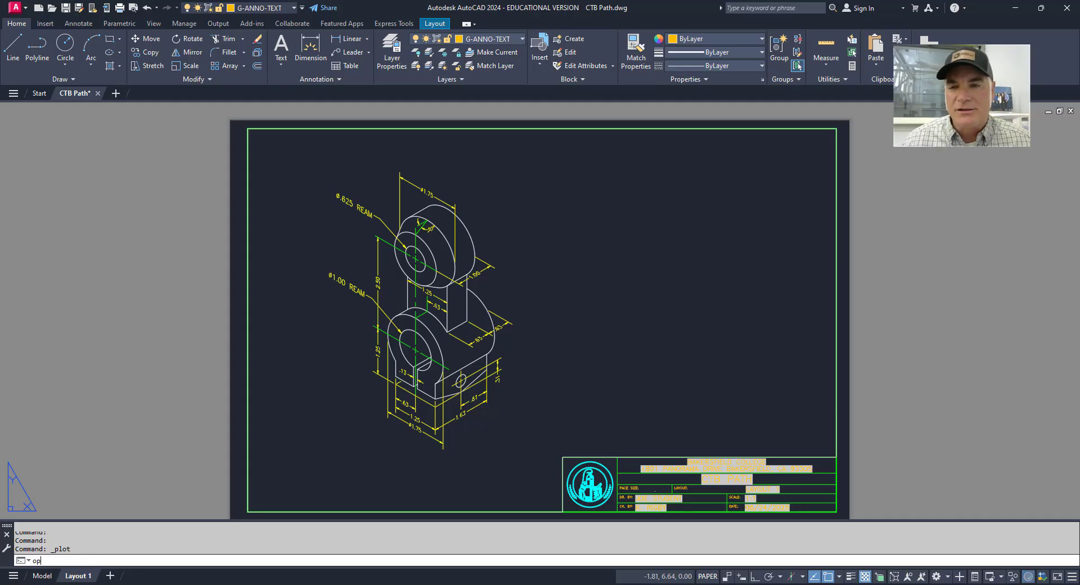
pyautogui.press('Return')
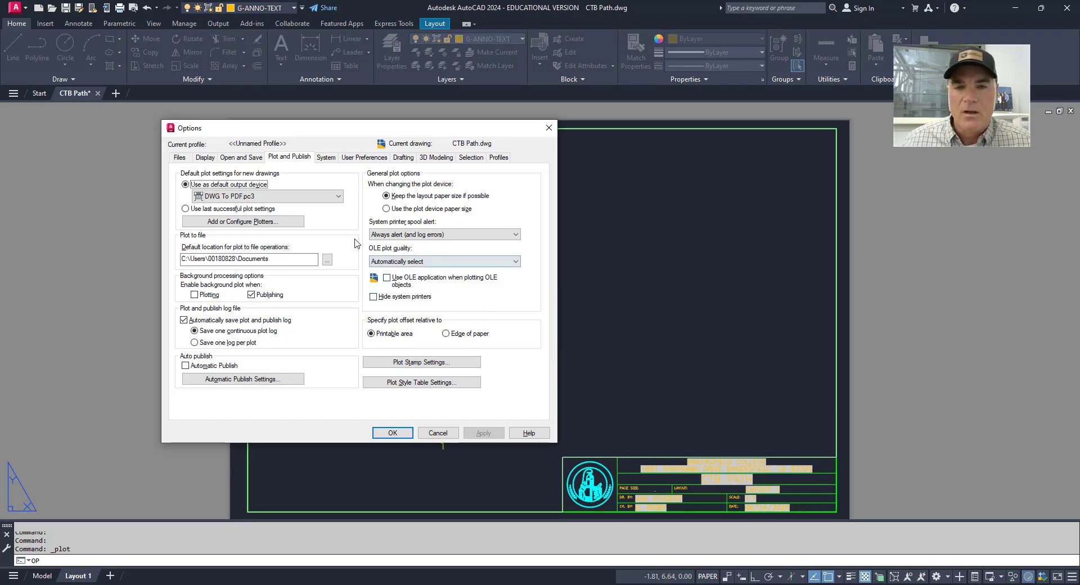
pyautogui.click(184, 159)
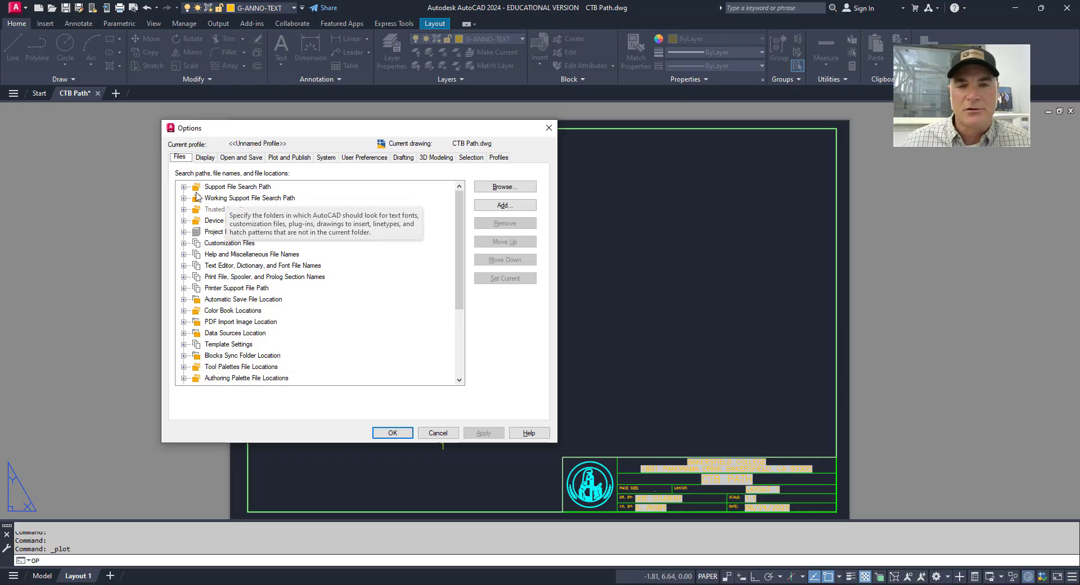
pyautogui.scroll(-1, 268, 258)
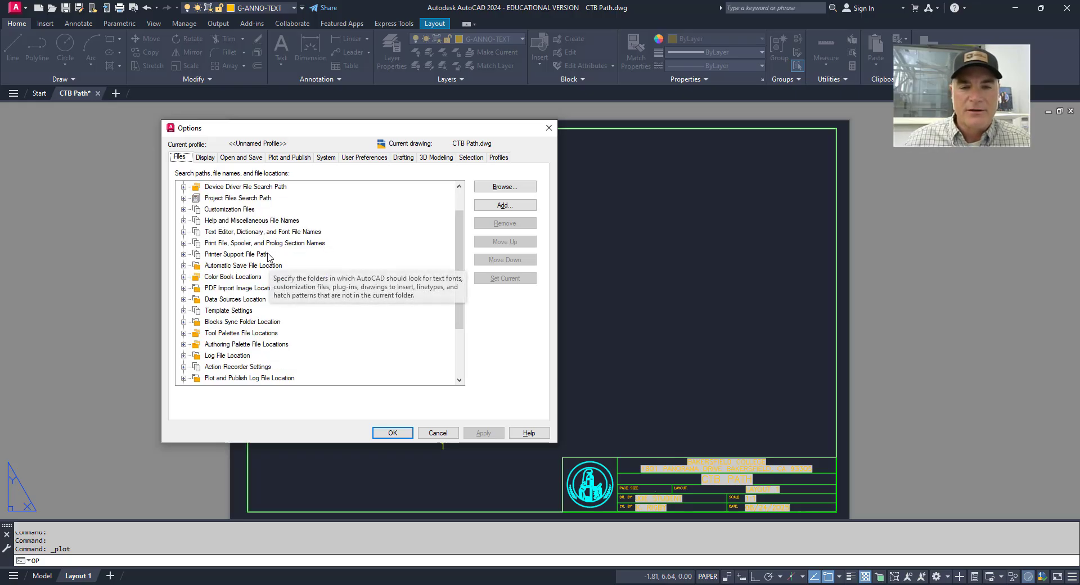
pyautogui.click(183, 255)
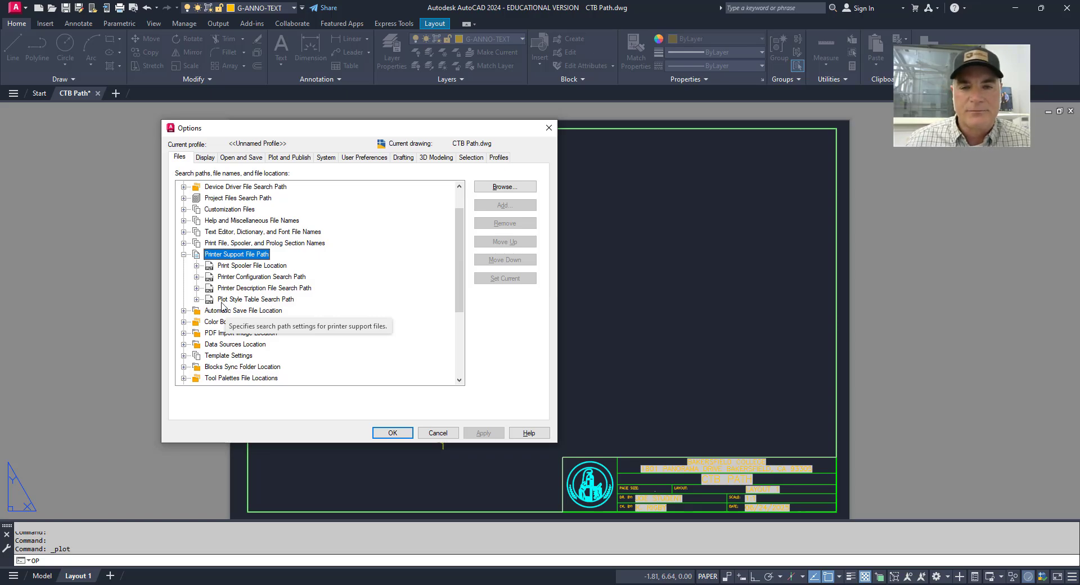
pyautogui.click(197, 299)
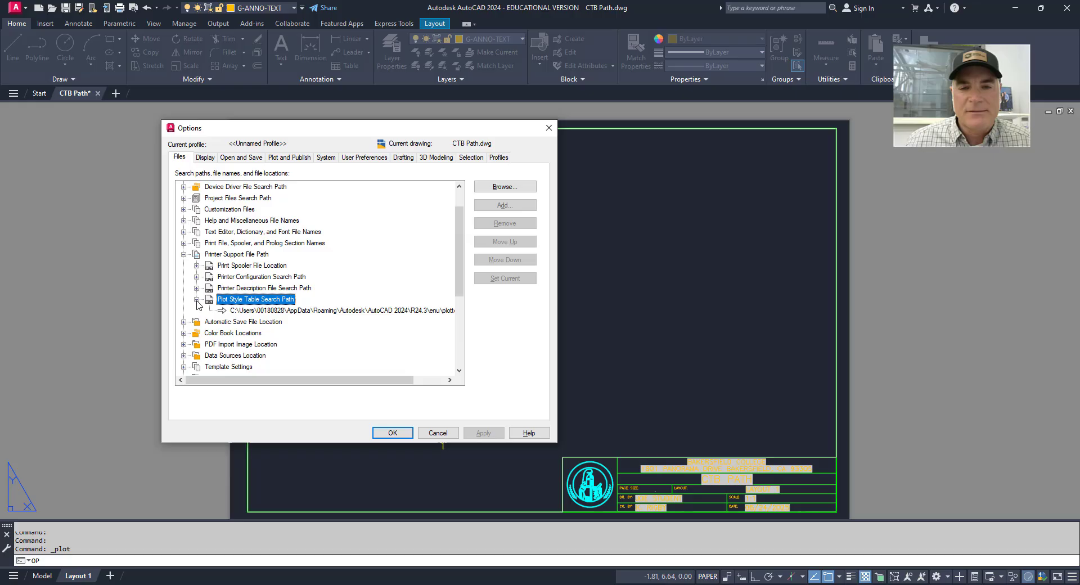
pyautogui.click(243, 314)
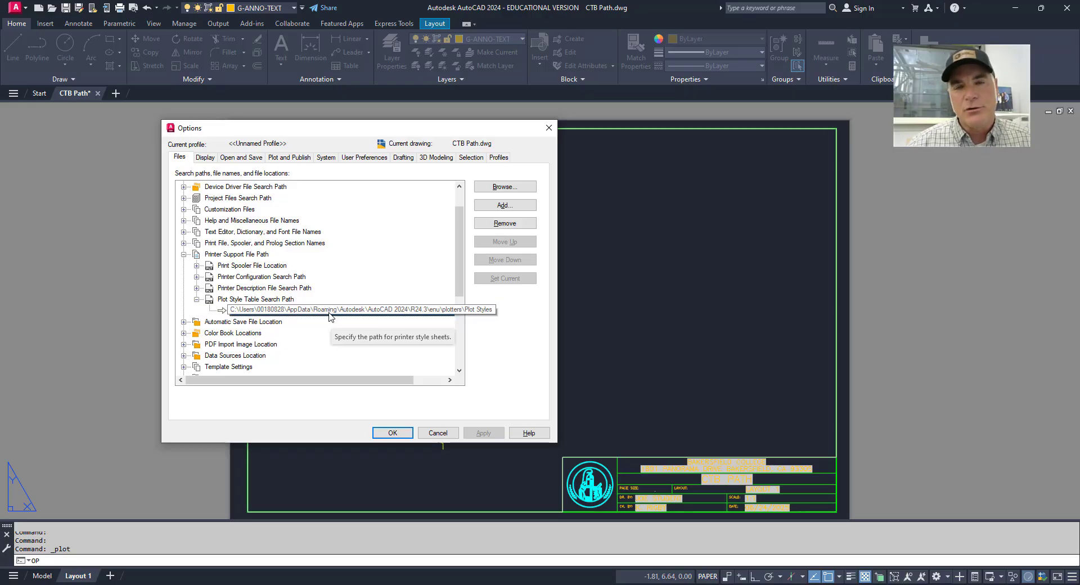
pyautogui.click(329, 311)
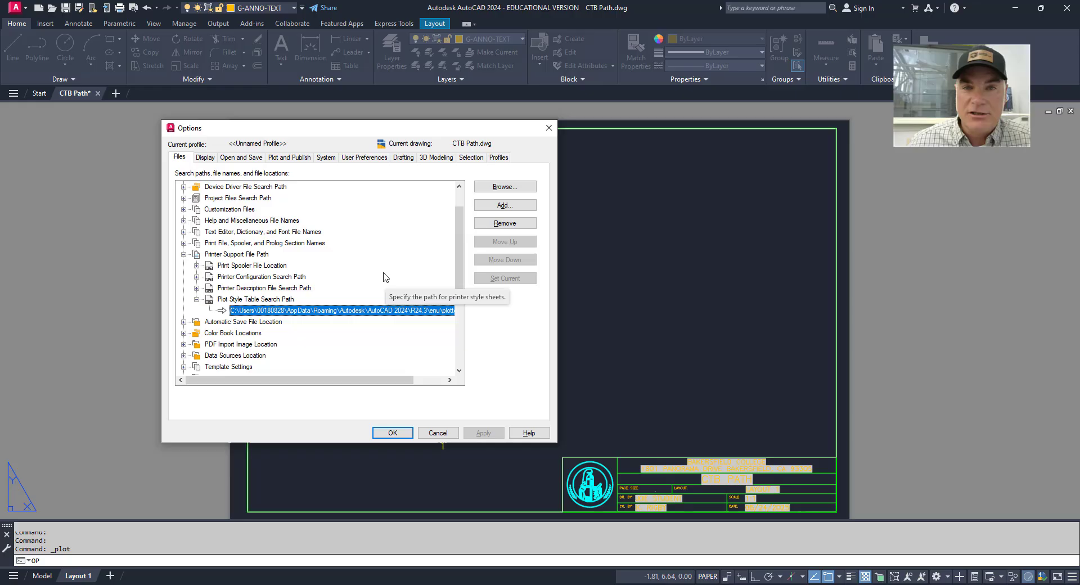
pyautogui.click(503, 206)
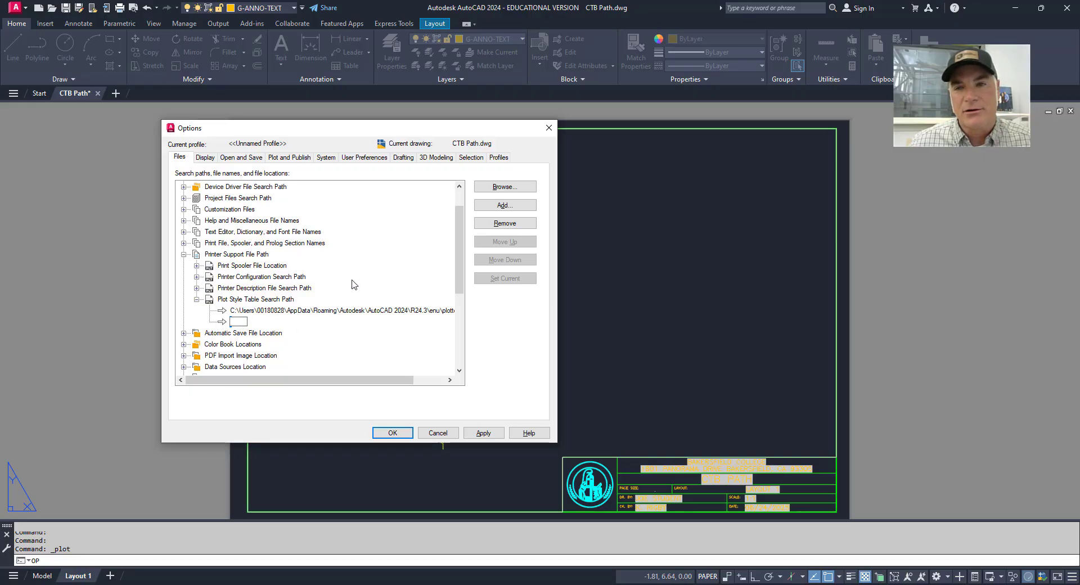
# Browse the new entry to the ctb folder in OneDrive's INDR 20B folder
pyautogui.click(488, 188)
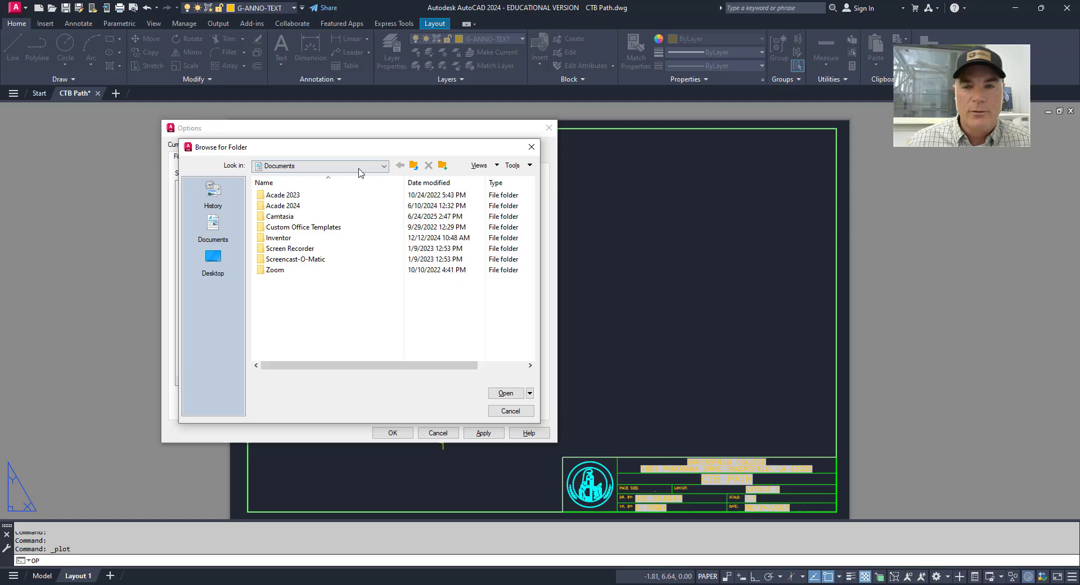
pyautogui.click(360, 167)
pyautogui.click(307, 266)
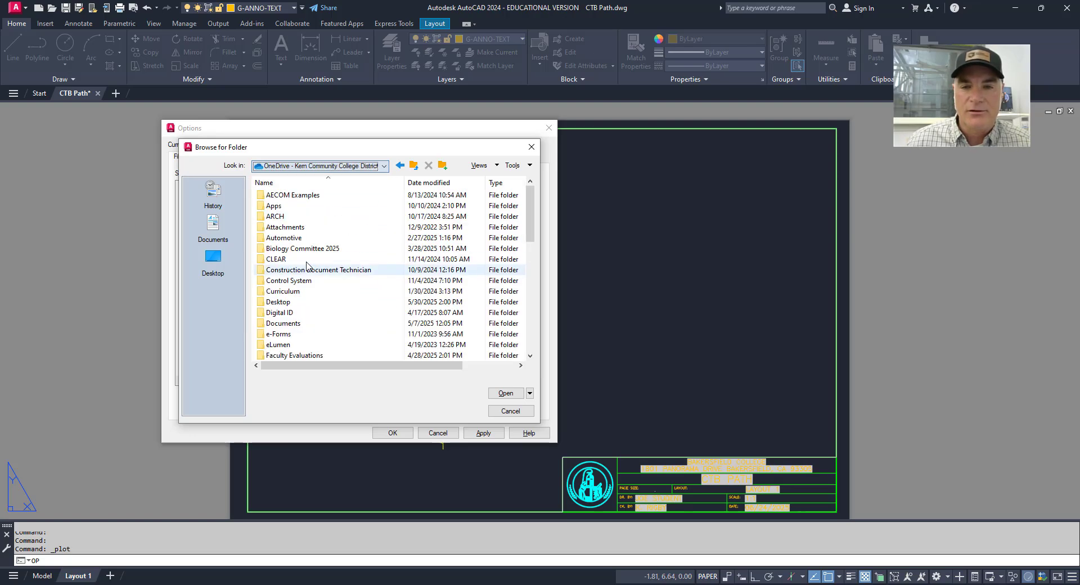
pyautogui.scroll(-4, 299, 276)
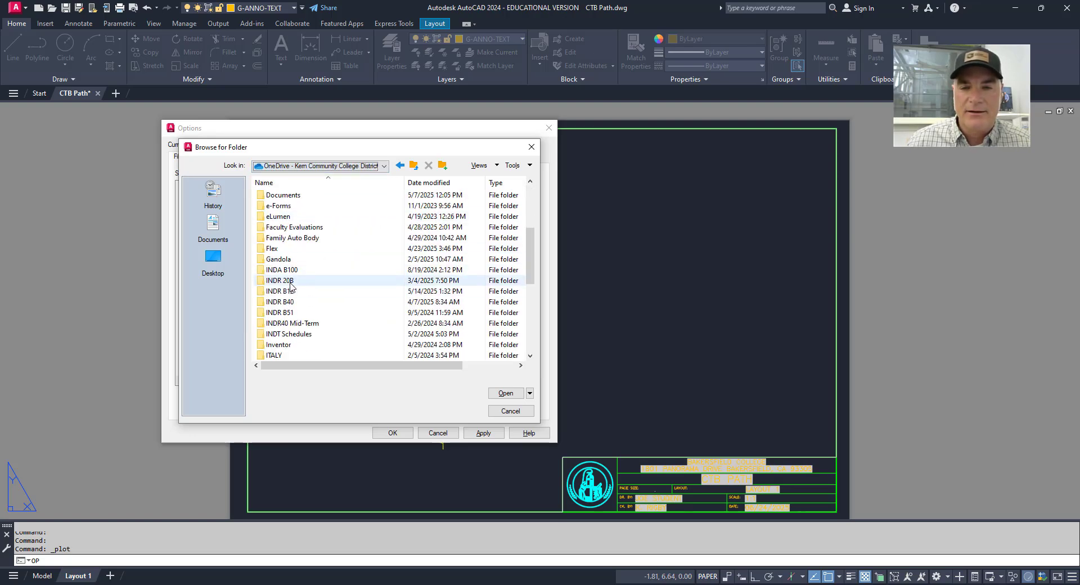
pyautogui.doubleClick(290, 281)
pyautogui.doubleClick(283, 218)
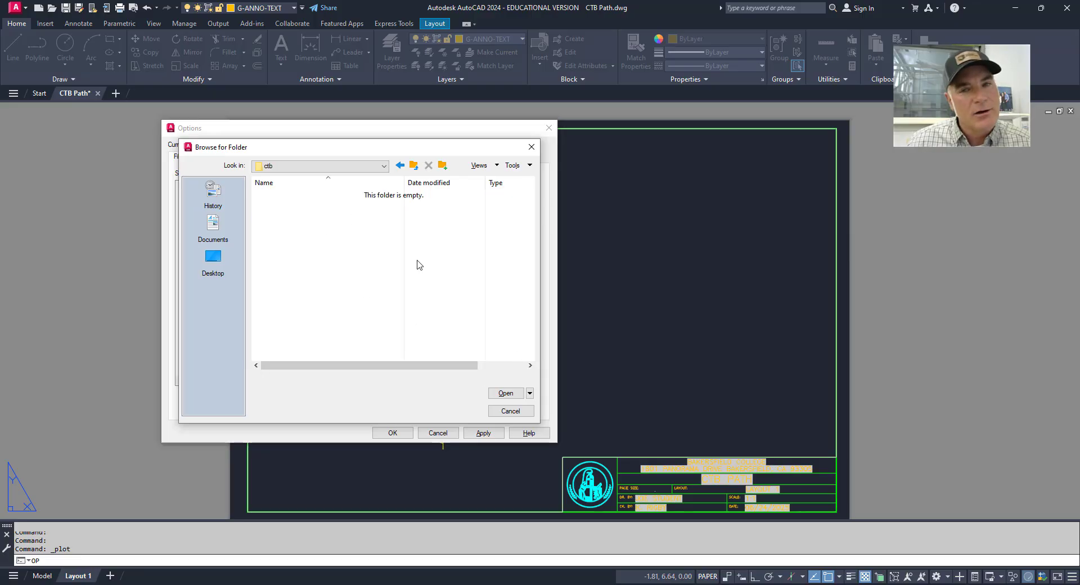
pyautogui.click(509, 393)
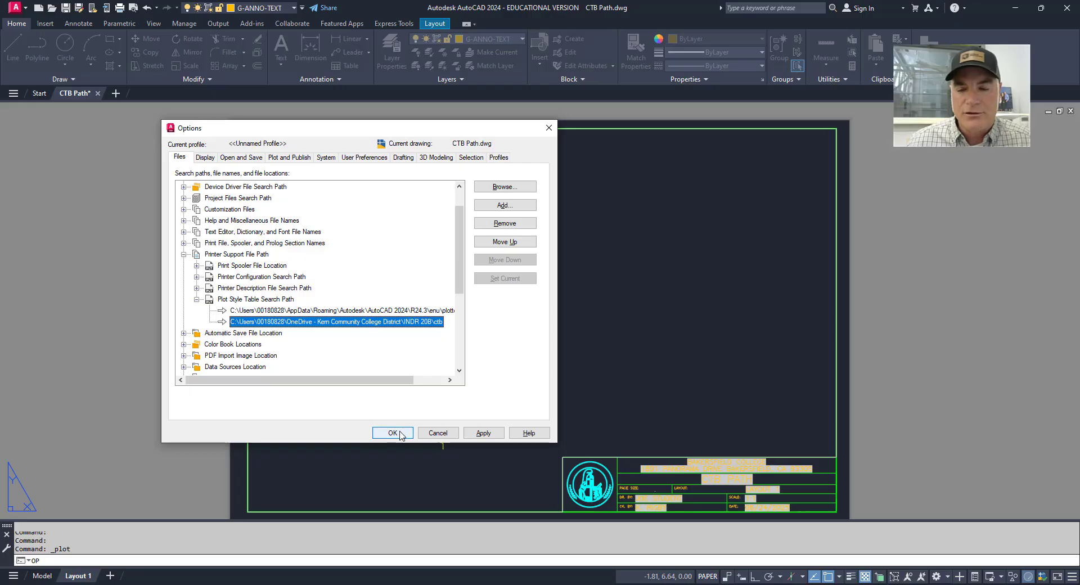
# Apply the new search path and view the Profiles tab
pyautogui.click(479, 435)
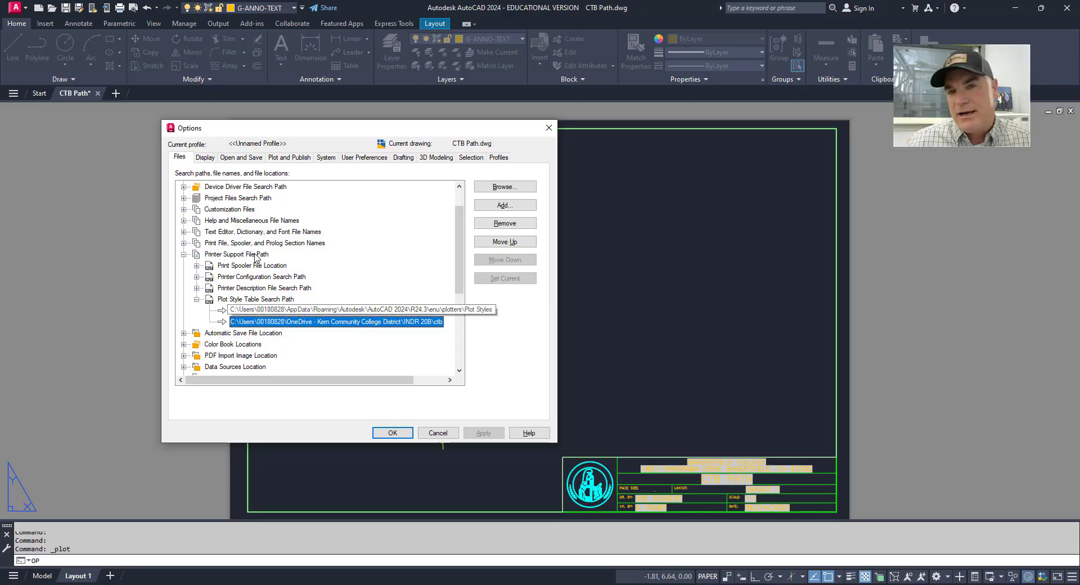
pyautogui.click(498, 160)
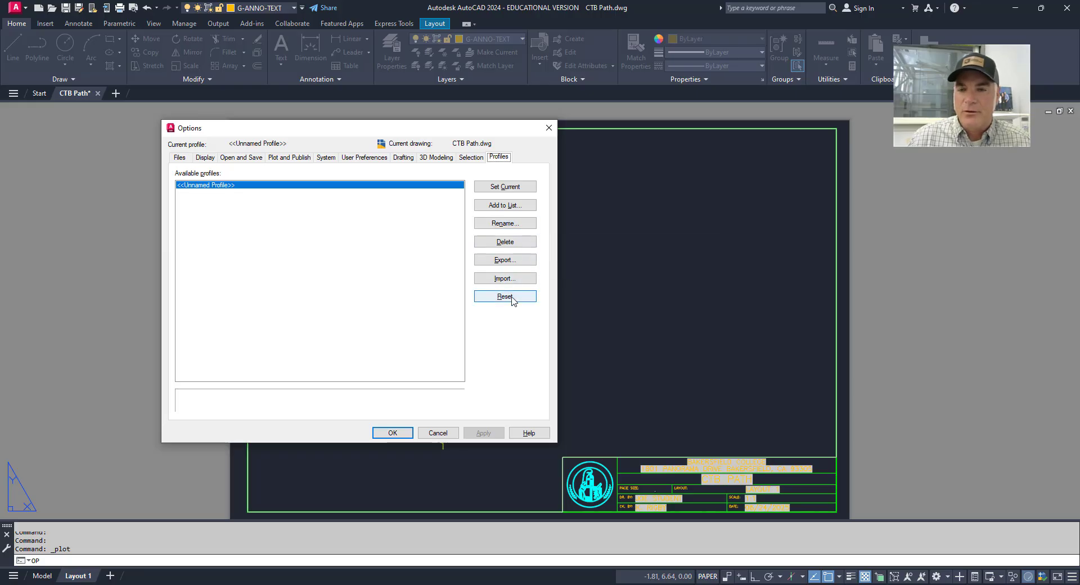
# Export the current profile to Downloads as 'Practical AutoCAD'
pyautogui.click(505, 261)
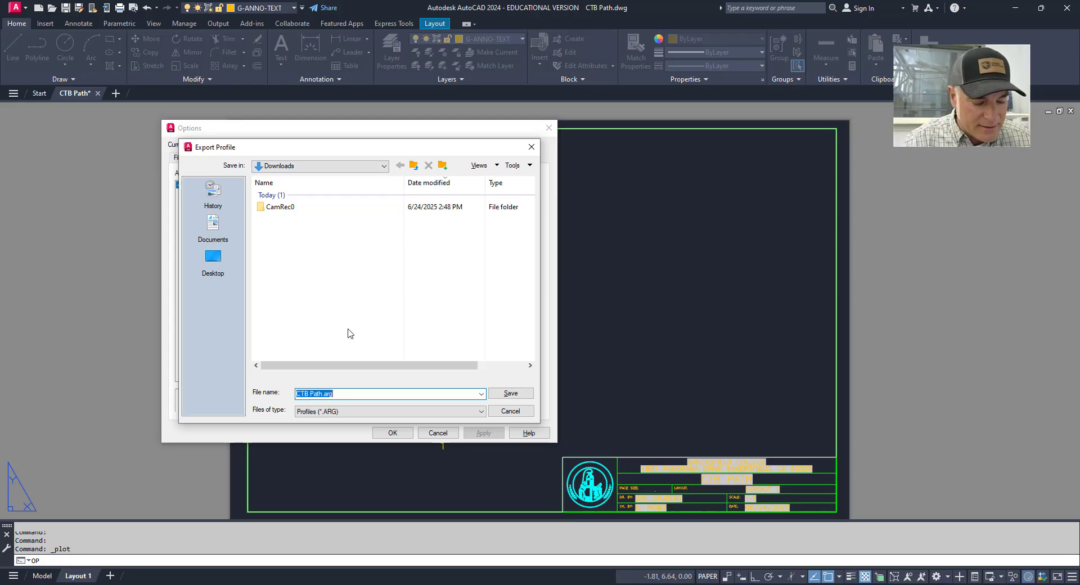
pyautogui.write('AutoCAD')
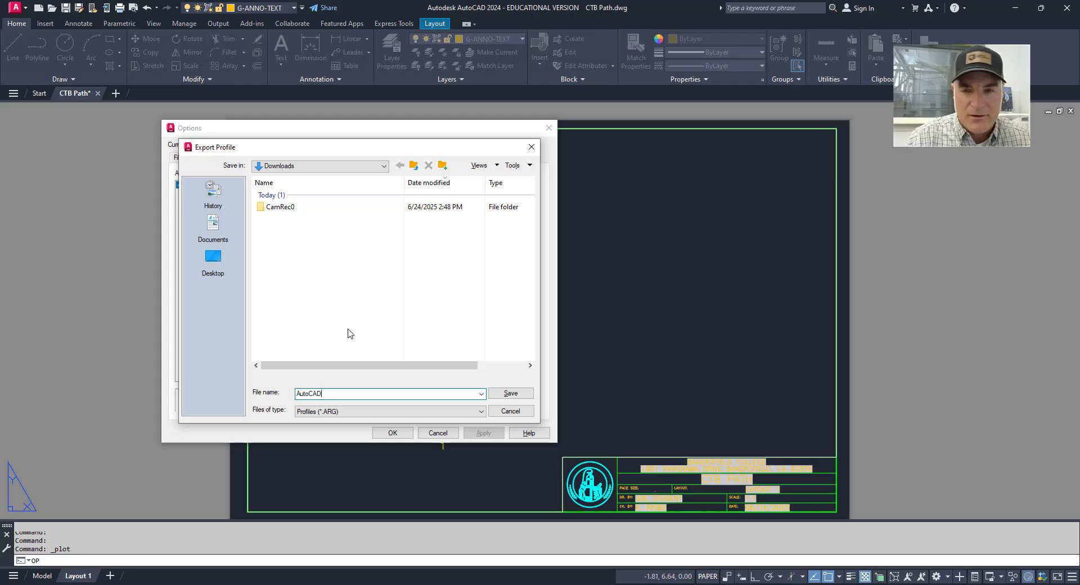
pyautogui.press('BackSpace')
pyautogui.press('BackSpace')
pyautogui.press('BackSpace')
pyautogui.press('BackSpace')
pyautogui.press('BackSpace')
pyautogui.press('BackSpace')
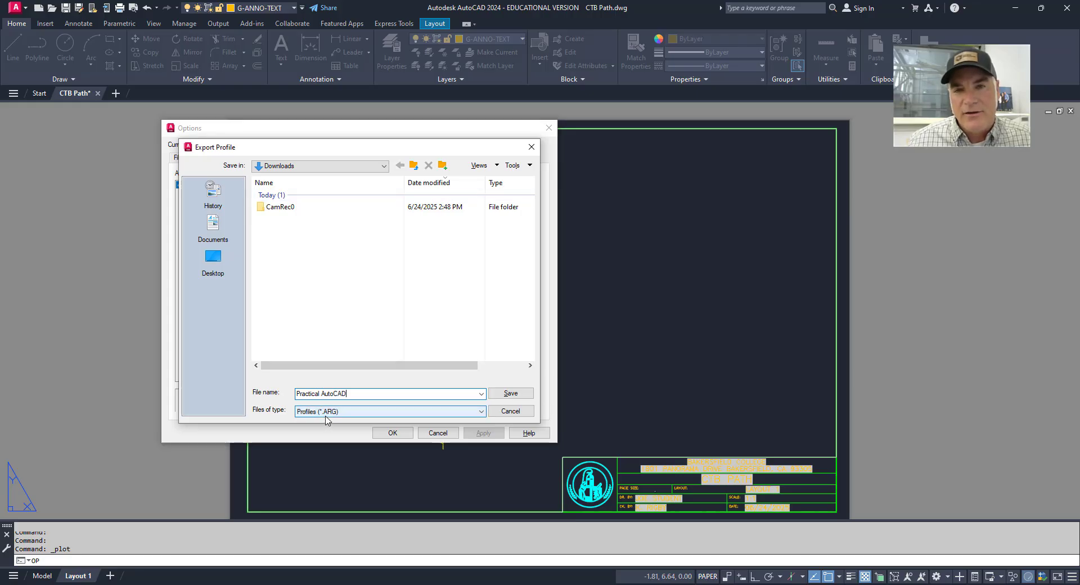
pyautogui.click(508, 394)
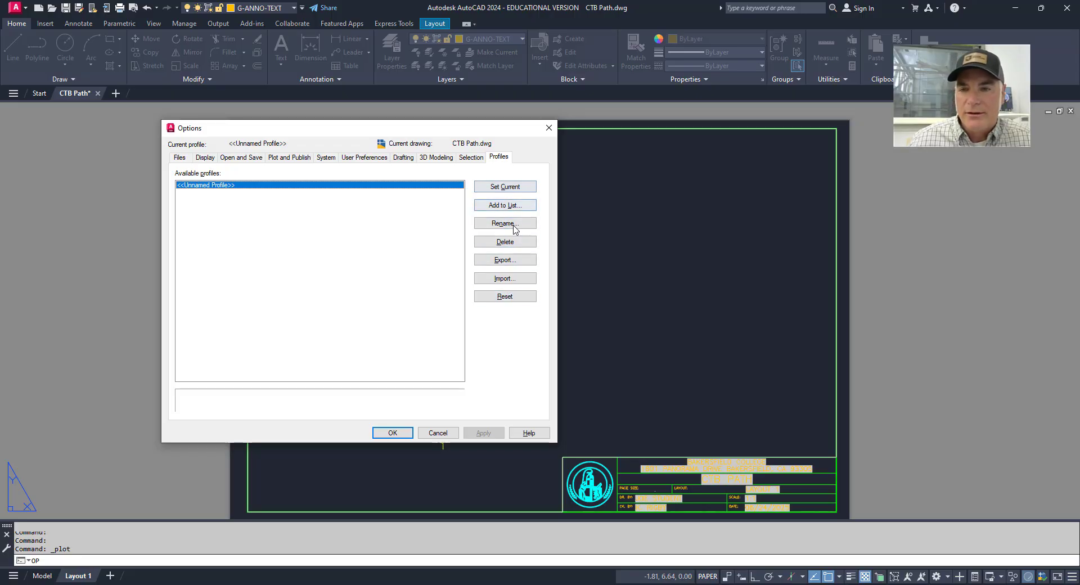
# Import Practical AutoCAD.arg from Downloads and set Practical AutoCAD as the current profile
pyautogui.click(507, 282)
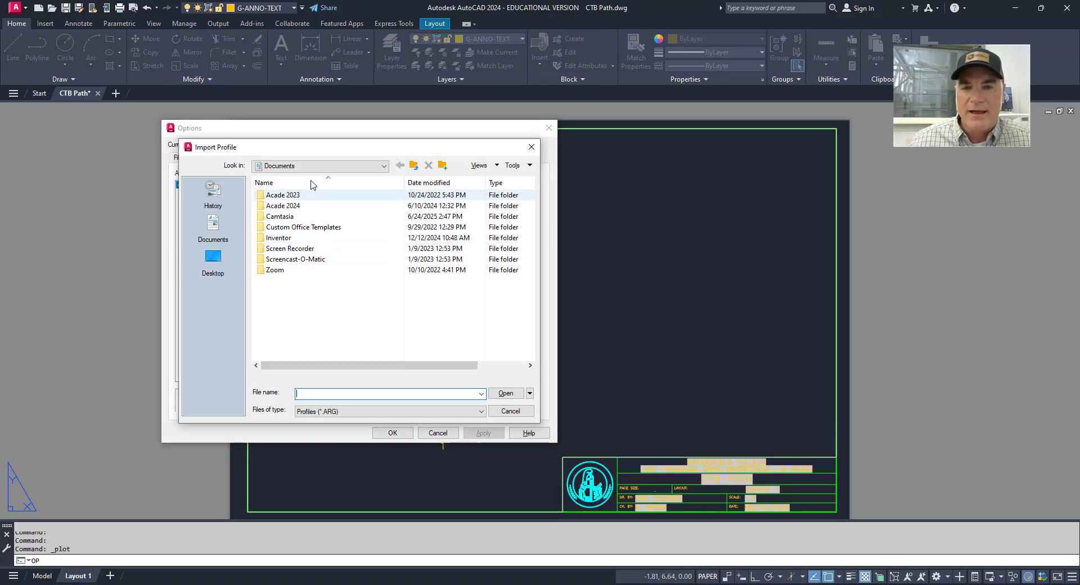
pyautogui.click(309, 166)
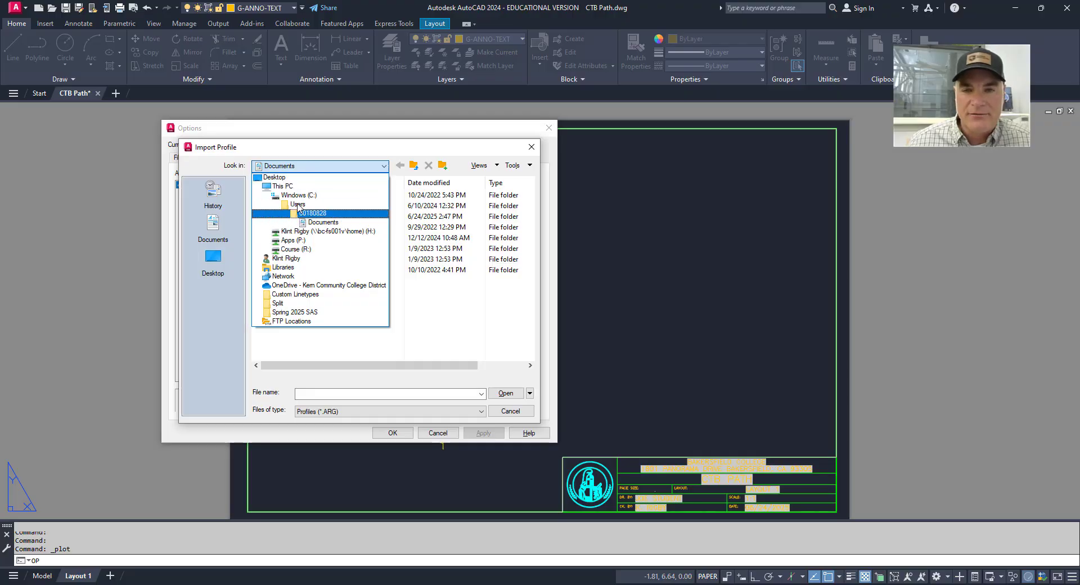
pyautogui.click(298, 178)
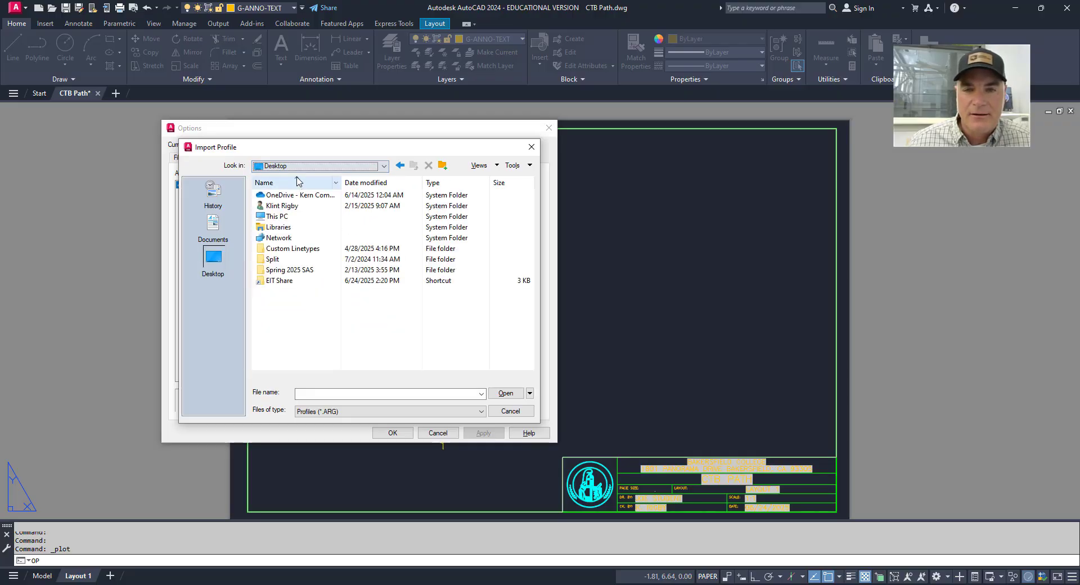
pyautogui.doubleClick(299, 207)
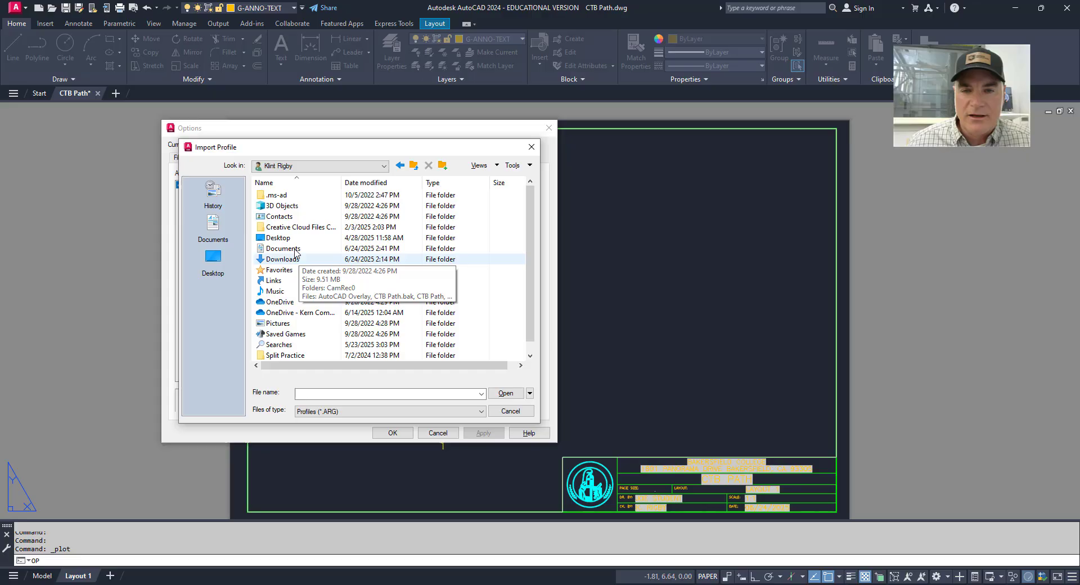
pyautogui.doubleClick(296, 259)
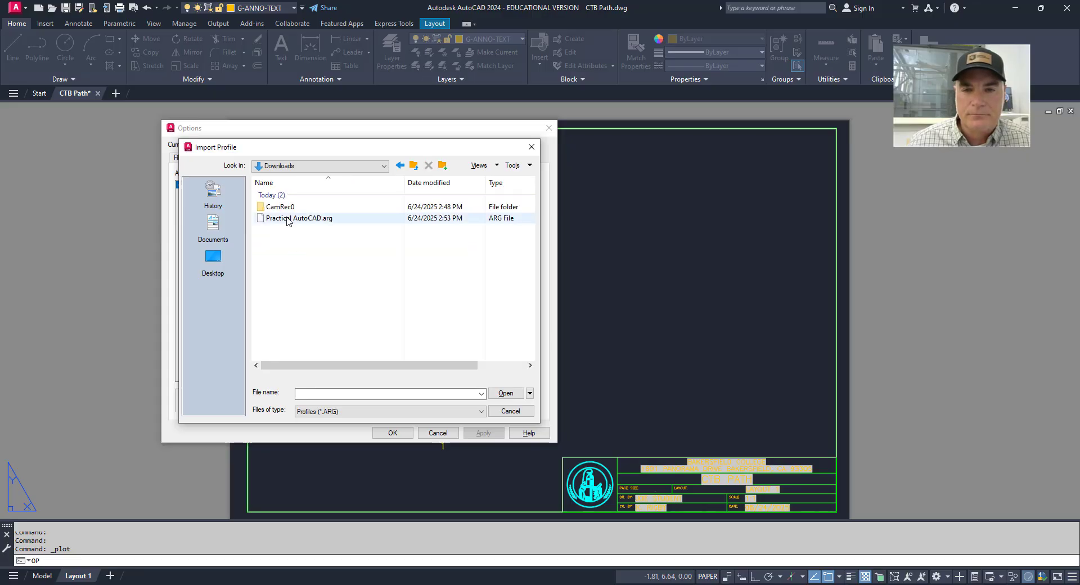
pyautogui.click(285, 220)
pyautogui.click(506, 393)
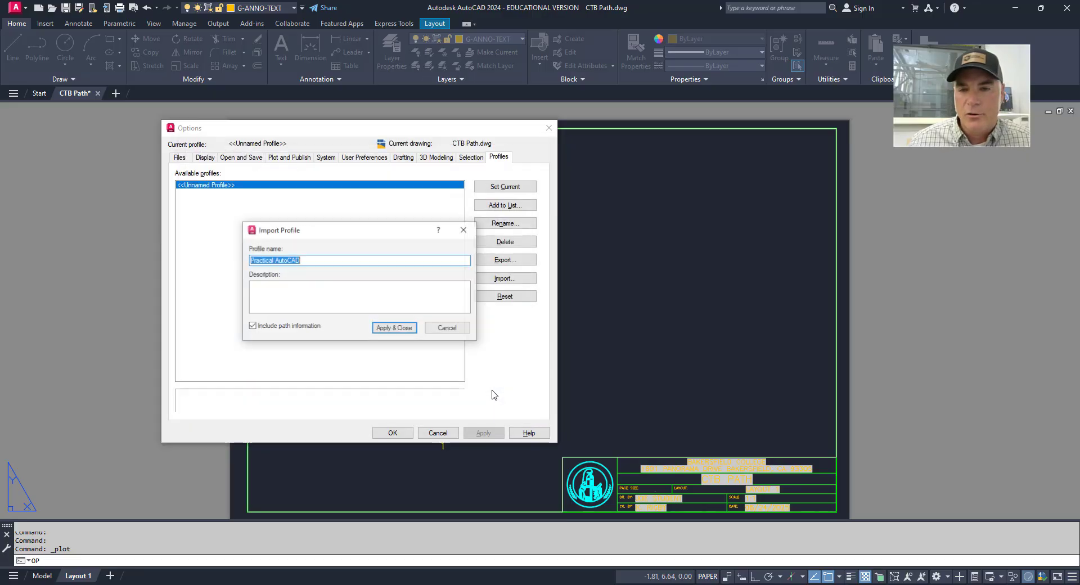
pyautogui.click(394, 328)
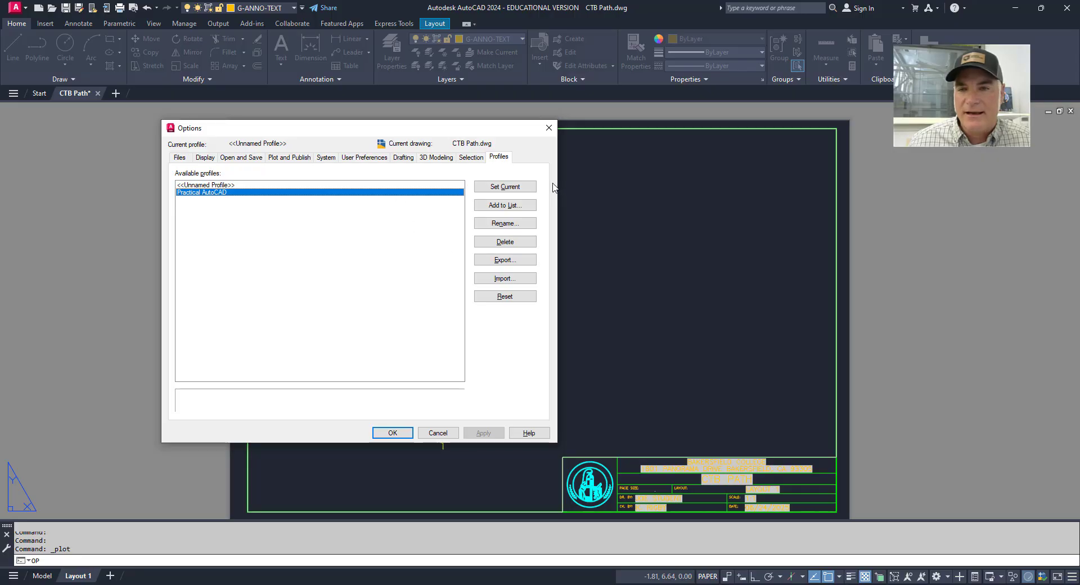
pyautogui.click(505, 186)
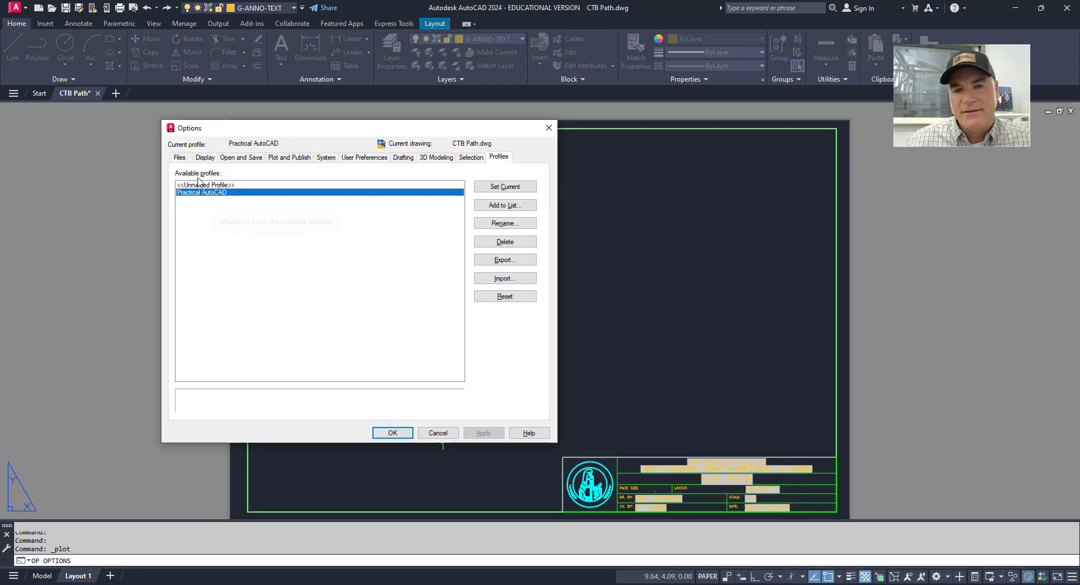
# Check that the Files tab's Plot Style Table Search Path lists the OneDrive ctb folder
pyautogui.click(180, 159)
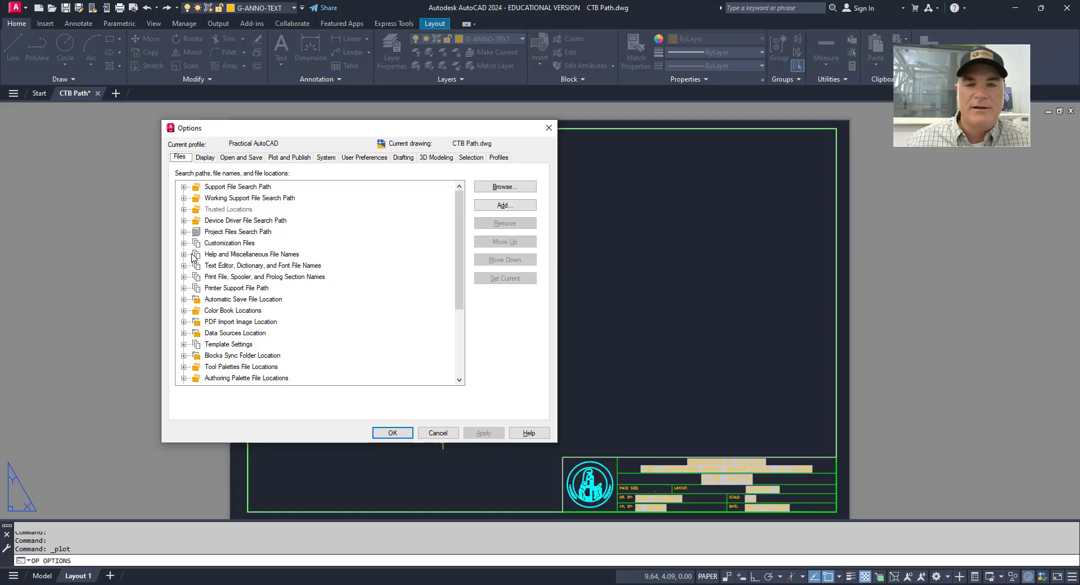
pyautogui.scroll(-2, 193, 309)
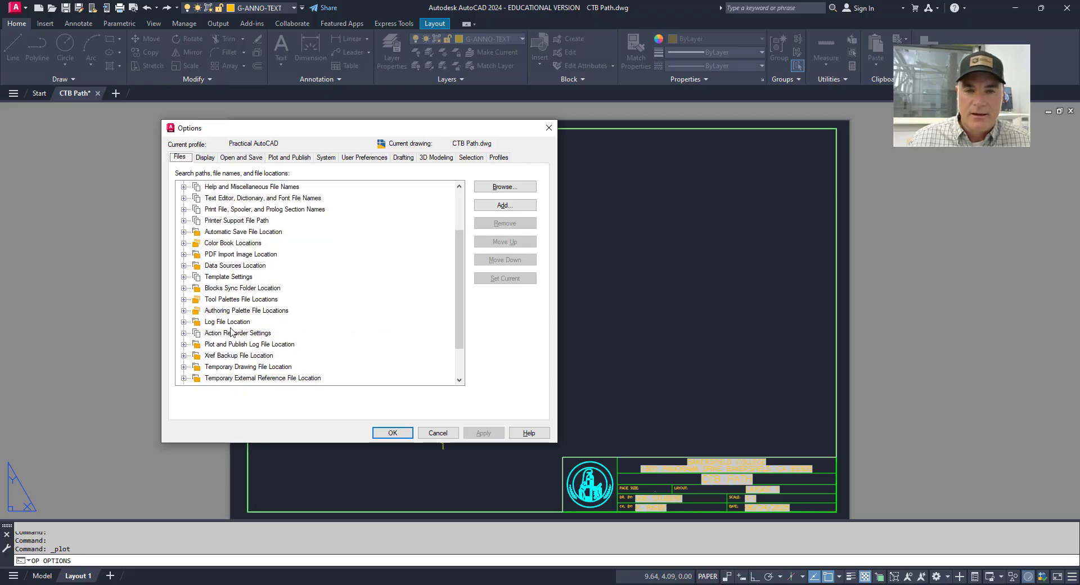
pyautogui.click(183, 344)
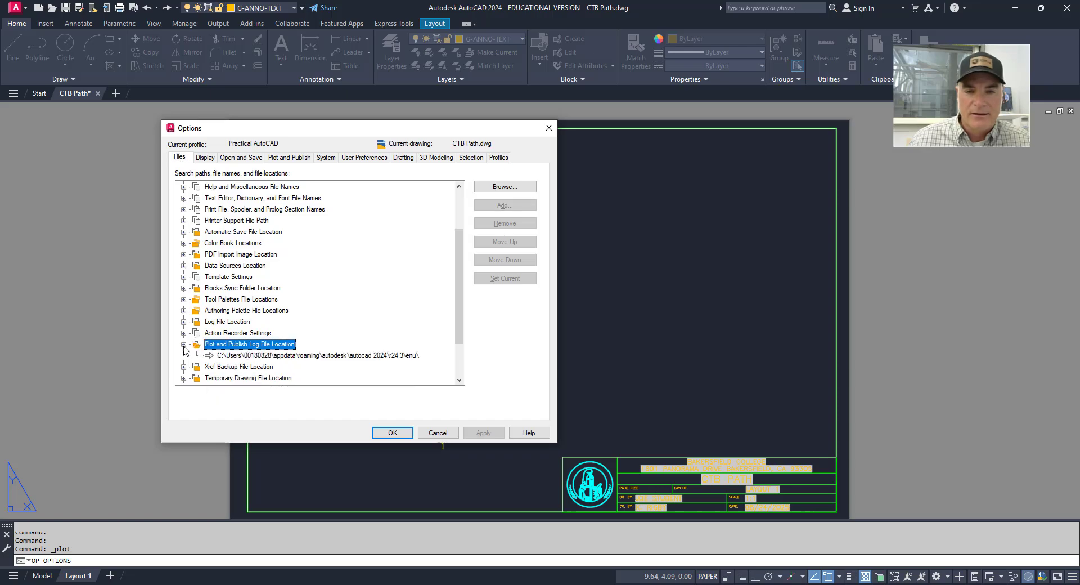
pyautogui.click(183, 344)
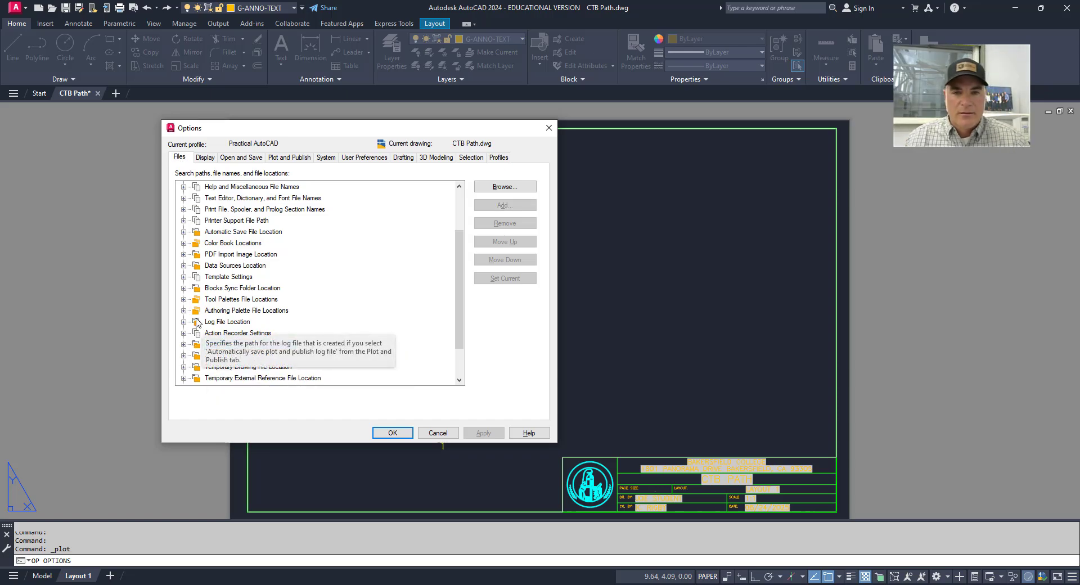
pyautogui.scroll(1, 200, 316)
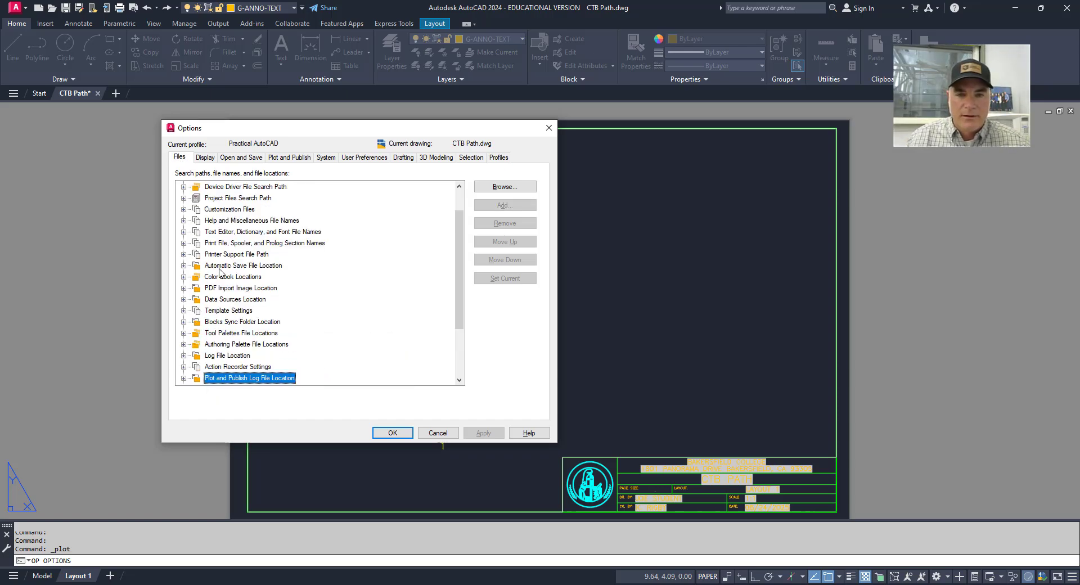
pyautogui.click(183, 255)
pyautogui.click(195, 300)
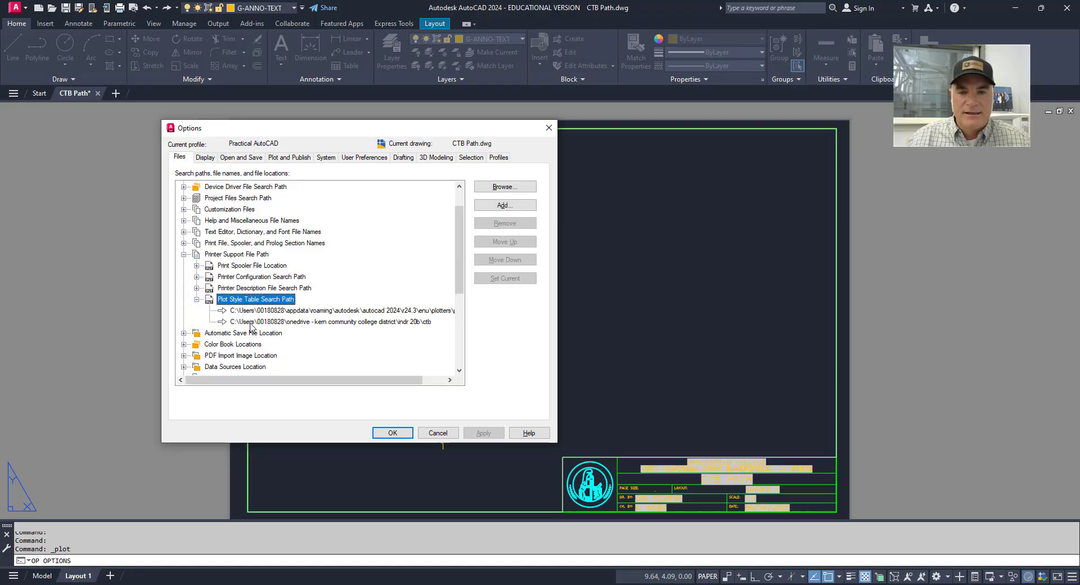
pyautogui.click(272, 322)
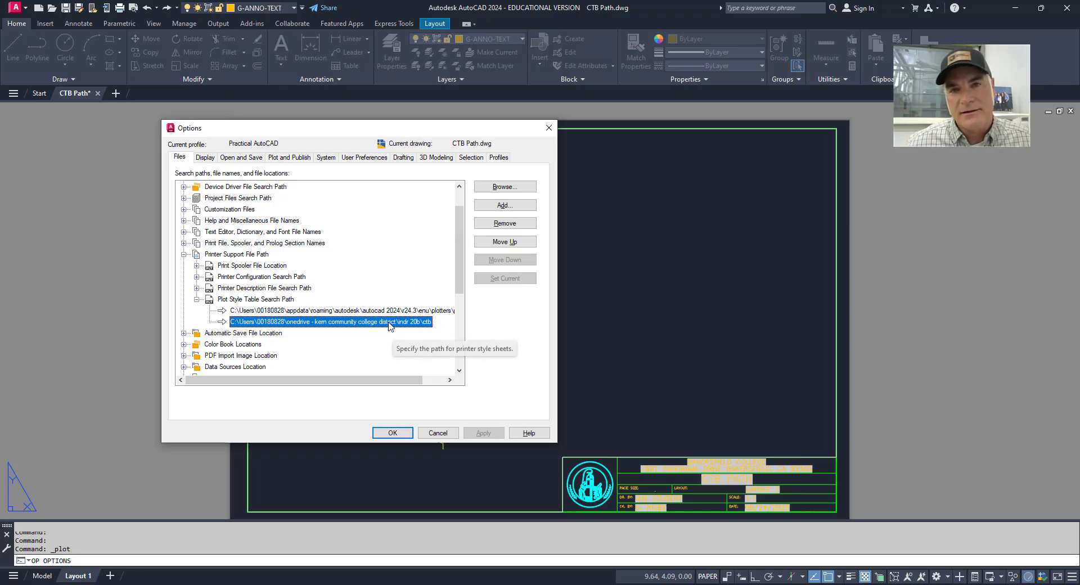
# Close Options and choose ALL_BLACK.ctb as Layout 1's plot style table
pyautogui.click(437, 432)
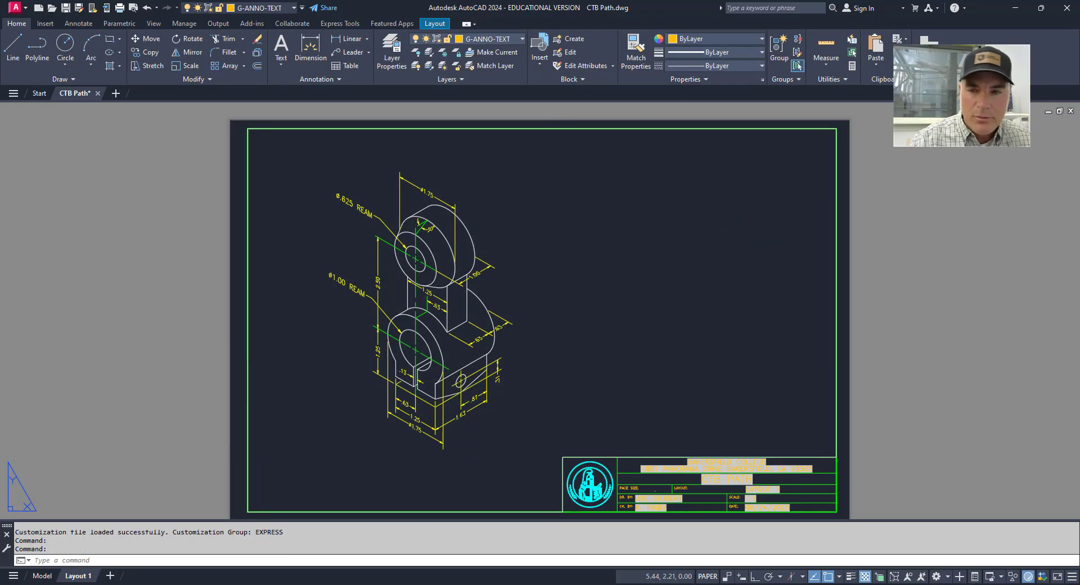
pyautogui.hotkey('ctrl', 'p')
pyautogui.click(684, 191)
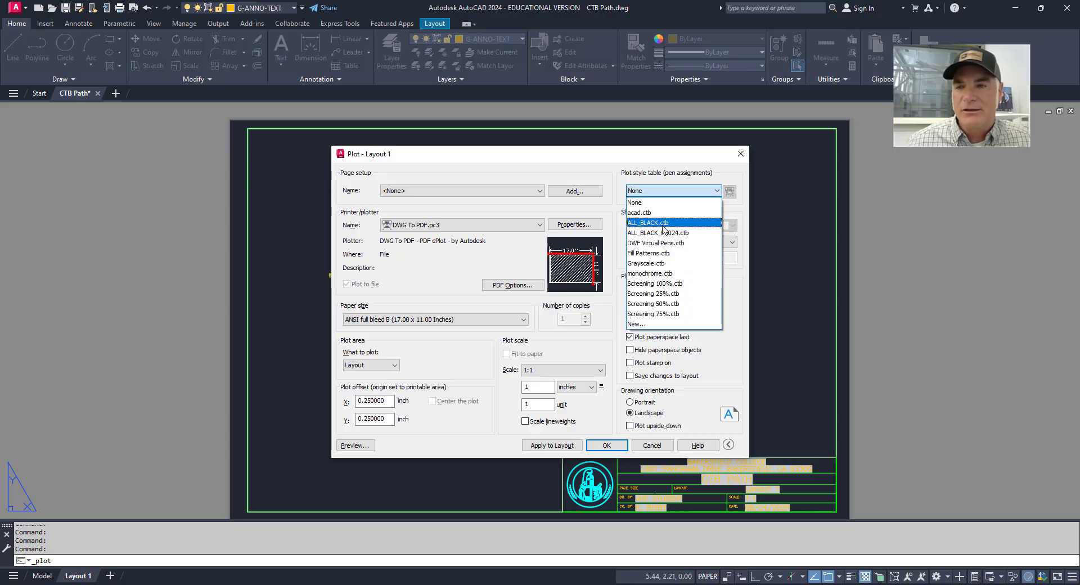
pyautogui.click(651, 224)
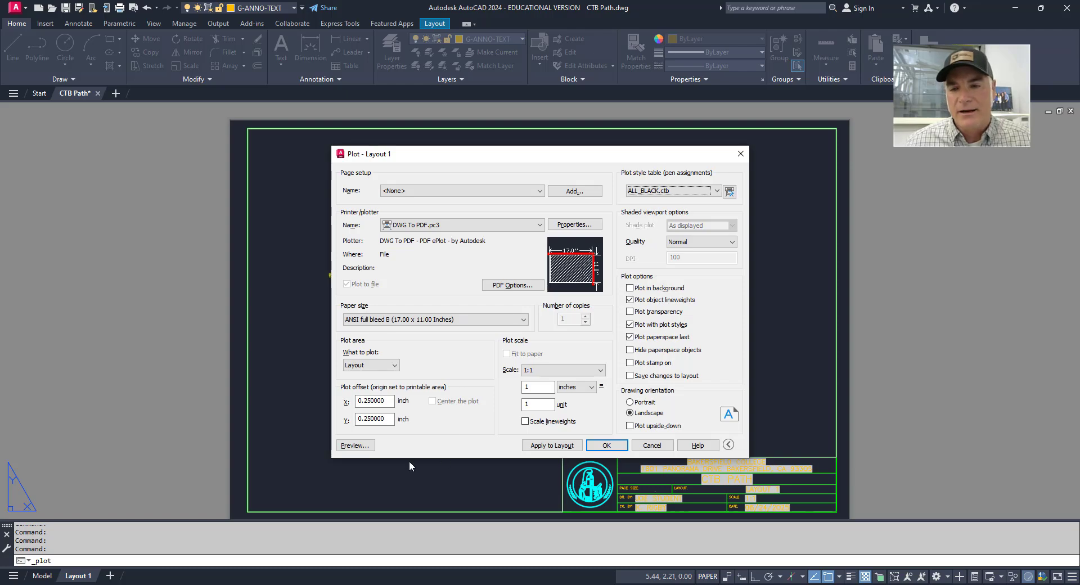
# Preview the Layout 1 plot to confirm the isometric part and title block print black on white
pyautogui.click(365, 445)
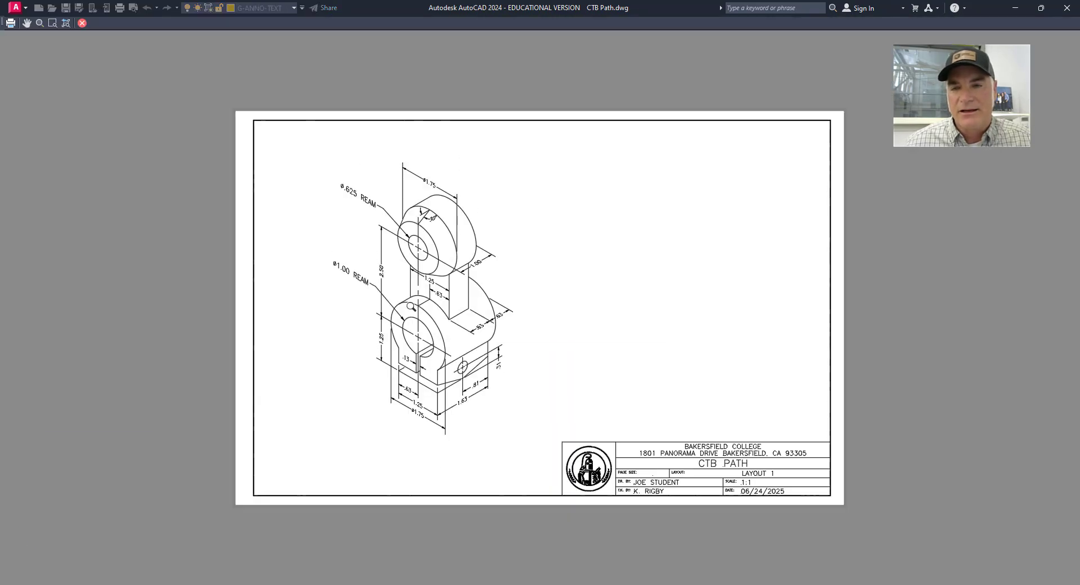